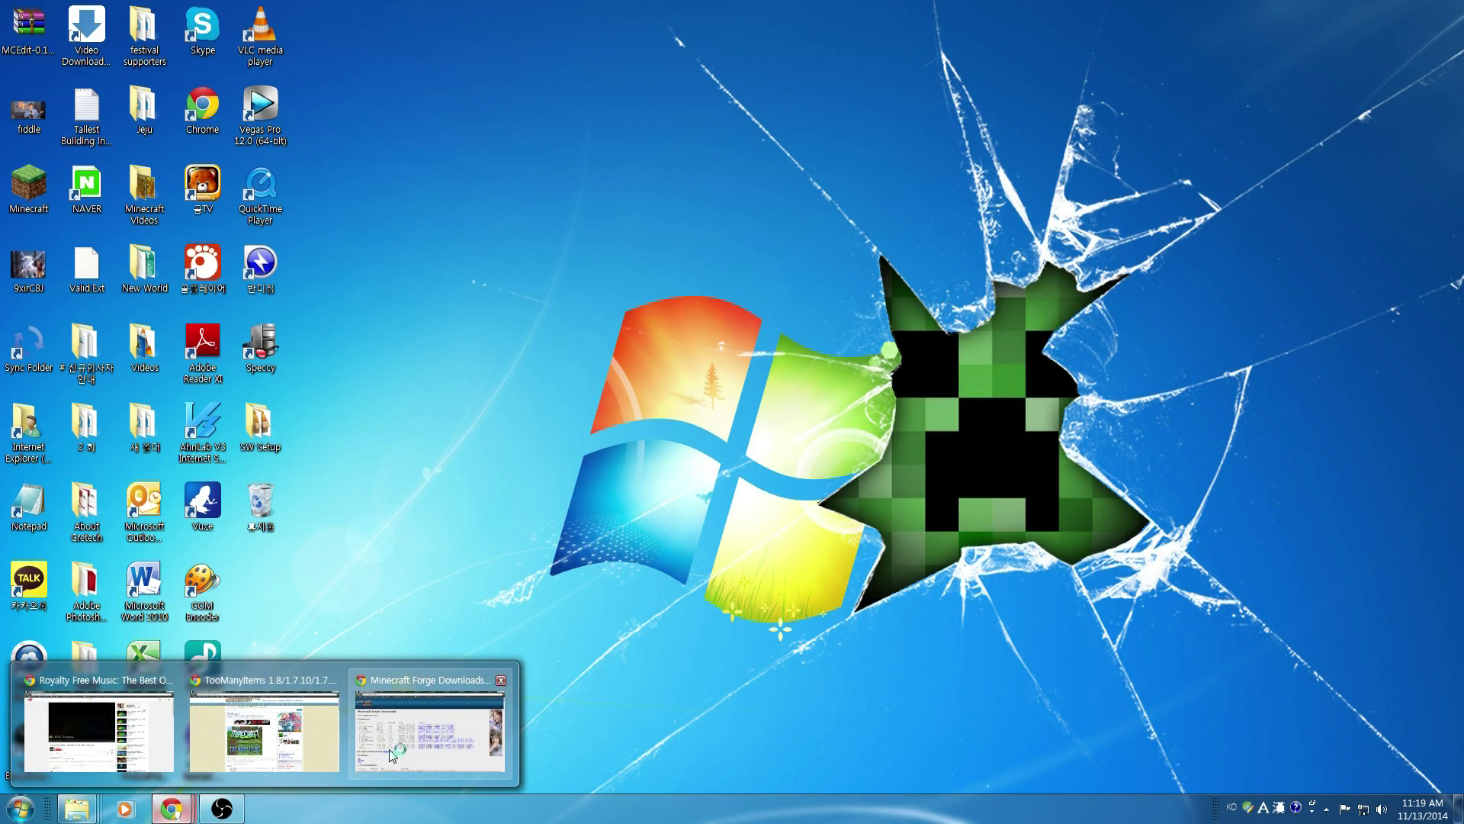
Download the 1.7.10-Recommended Forge installer from the Minecraft Forge downloads page, skipping the ad and keeping the file
{"action": "left_click", "coordinate": [391, 754]}
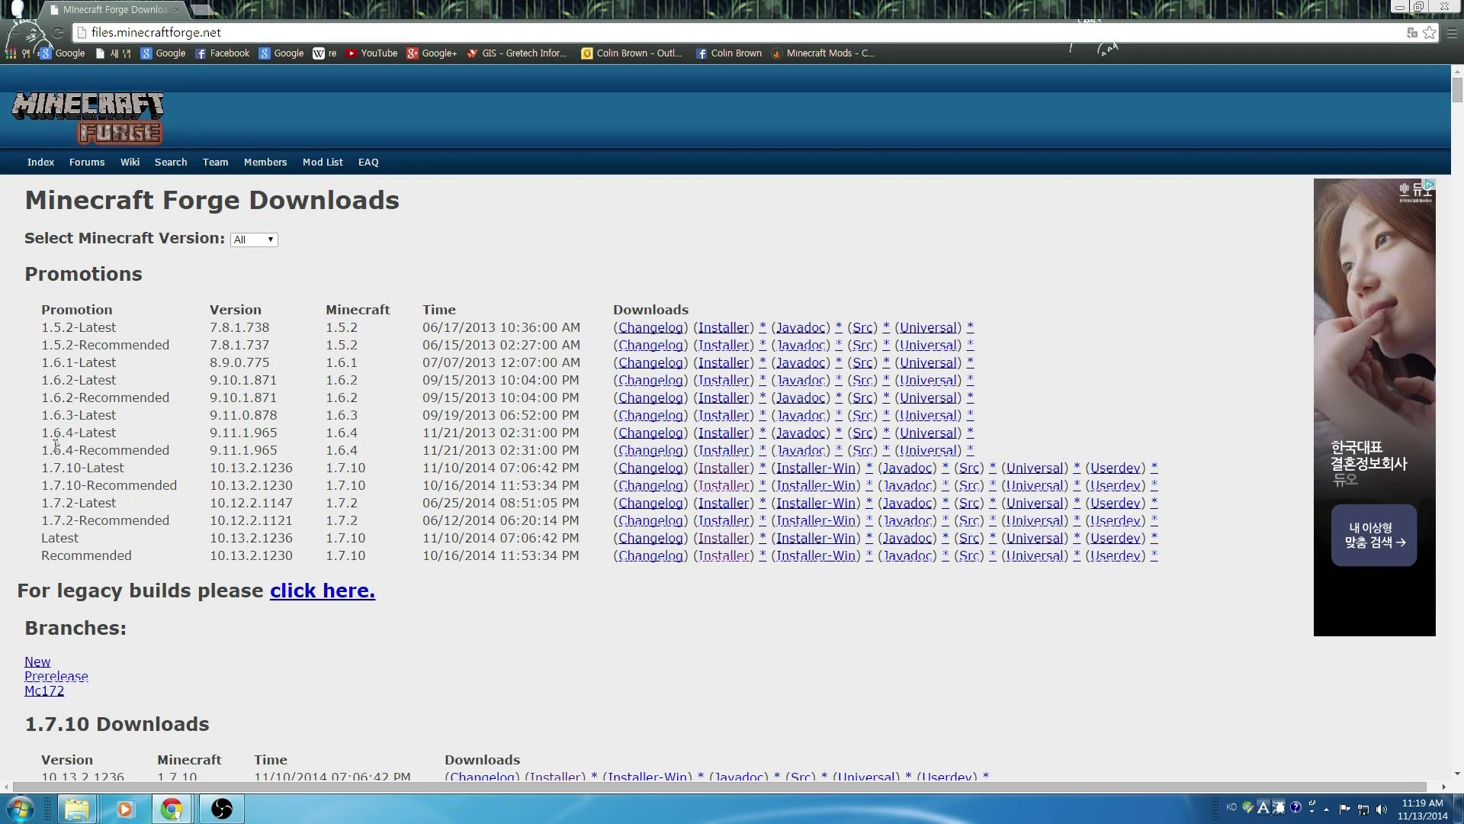
{"action": "left_click_drag", "start_coordinate": [43, 484], "coordinate": [178, 485]}
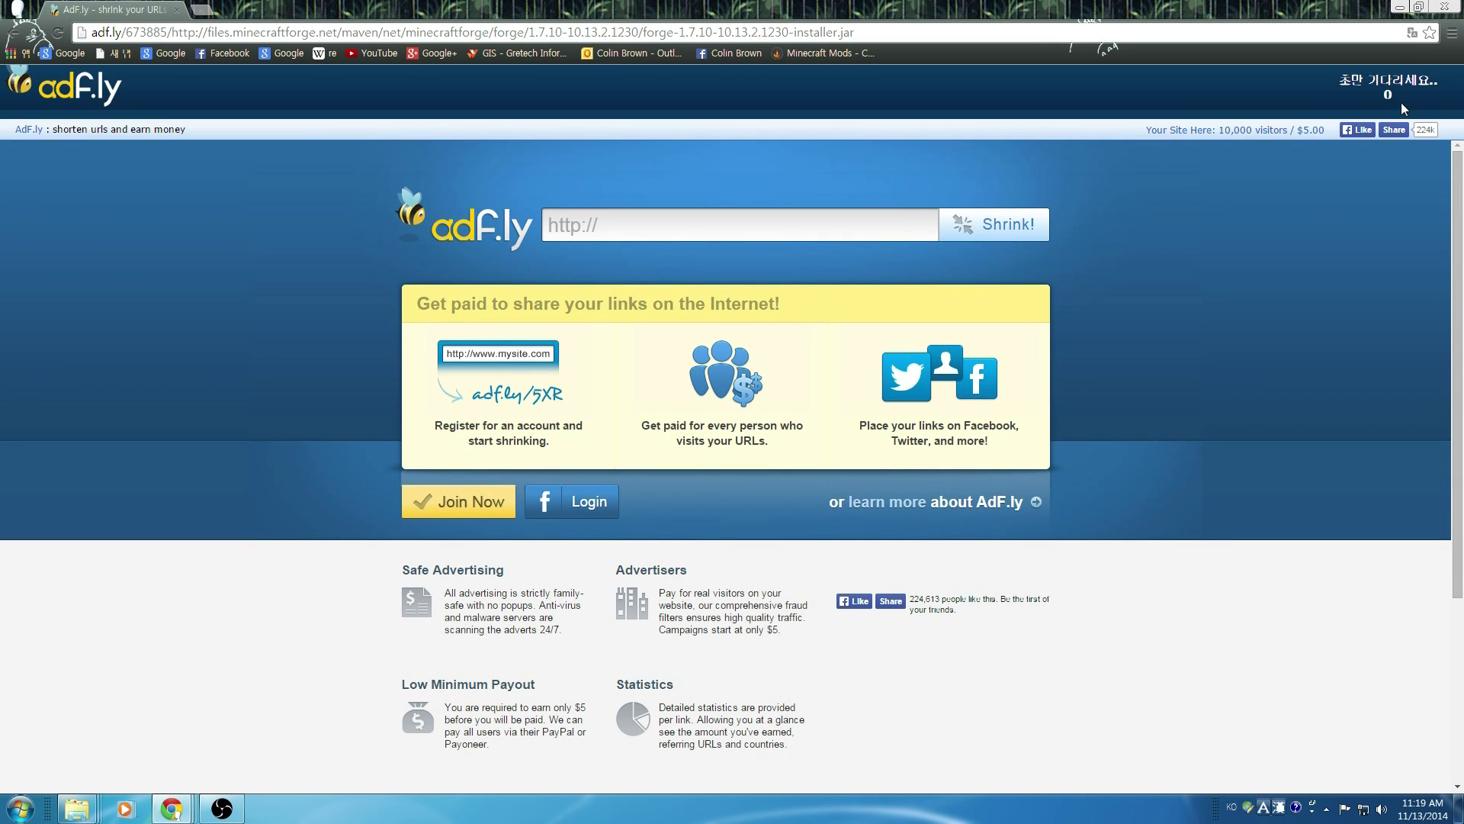
{"action": "left_click", "coordinate": [1374, 89]}
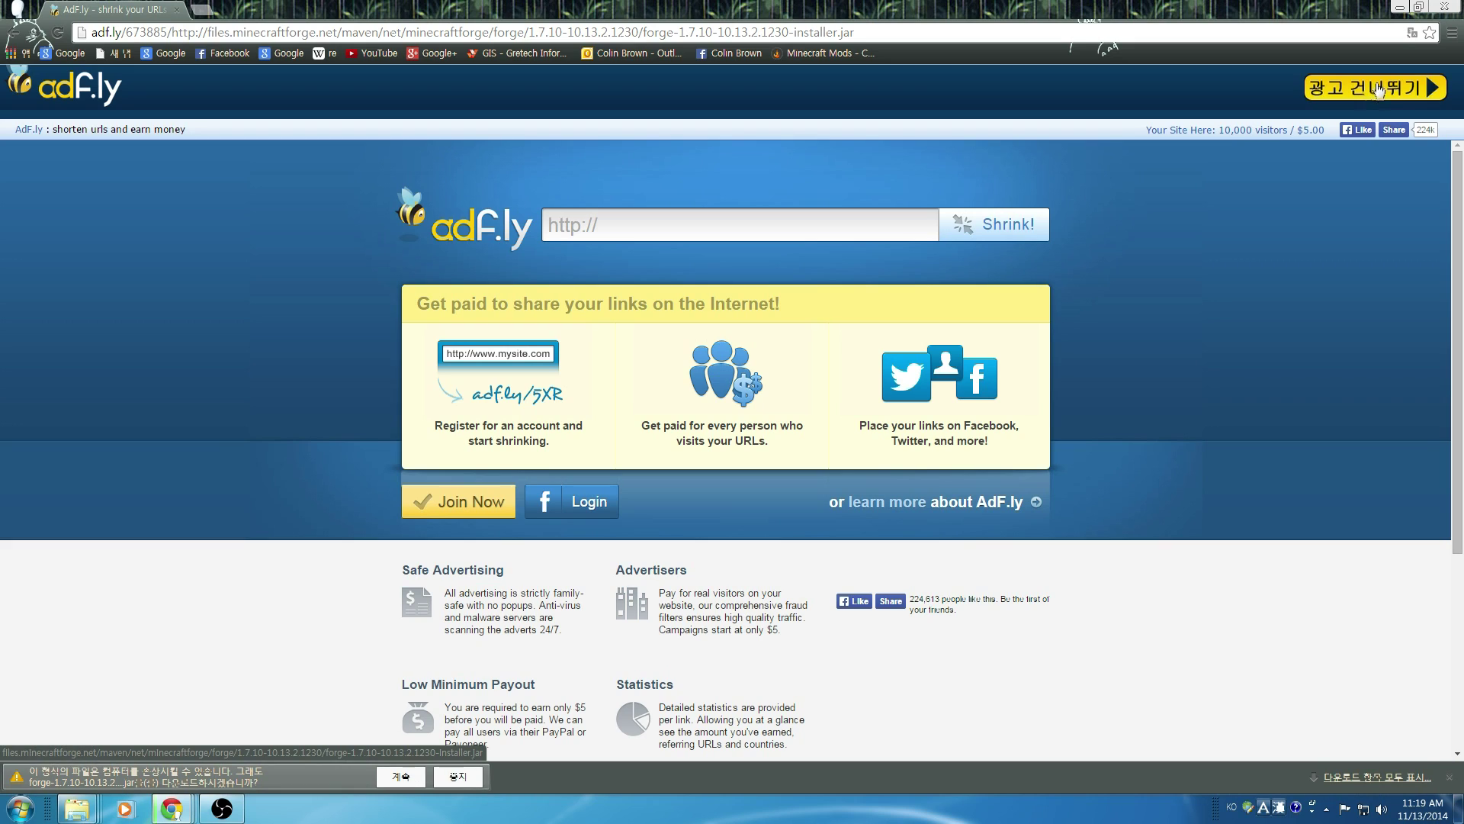
{"action": "left_click", "coordinate": [401, 778]}
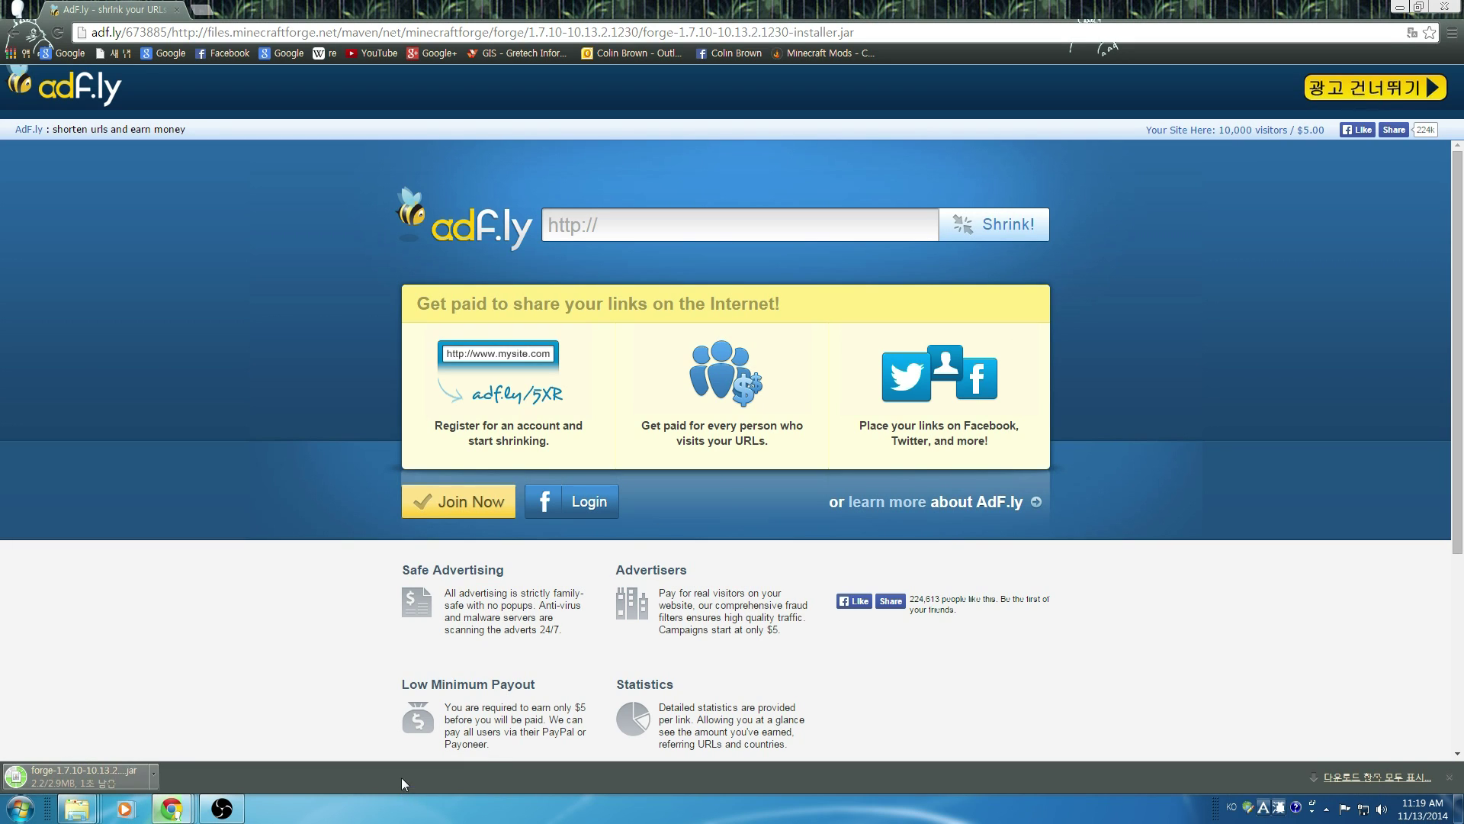
Place a copy of the downloaded Forge installer on the desktop and minimize the browser window
{"action": "left_click", "coordinate": [1417, 8]}
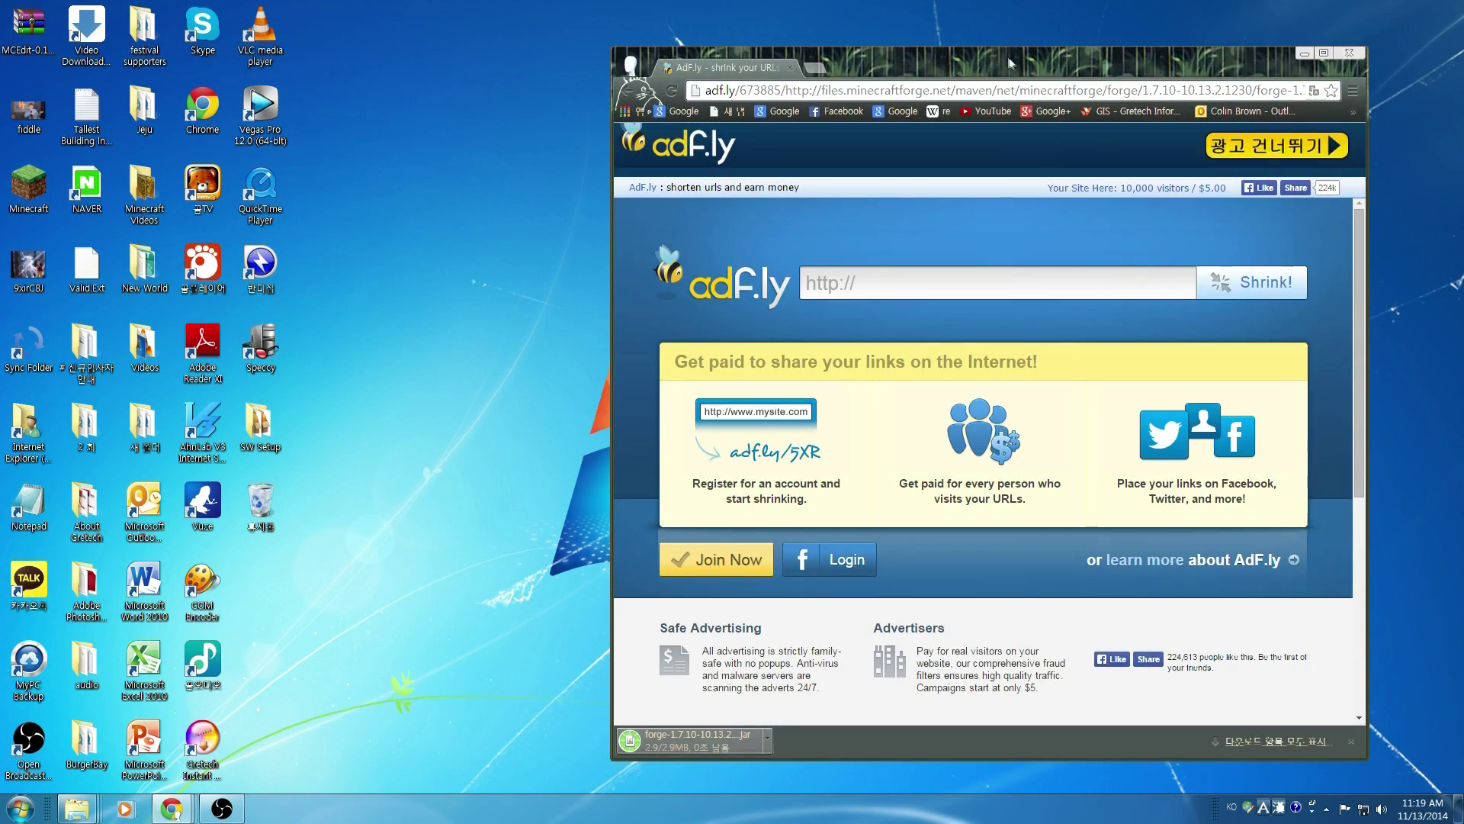
{"action": "left_click_drag", "start_coordinate": [1005, 55], "coordinate": [1150, 50]}
{"action": "left_click_drag", "start_coordinate": [836, 723], "coordinate": [474, 317]}
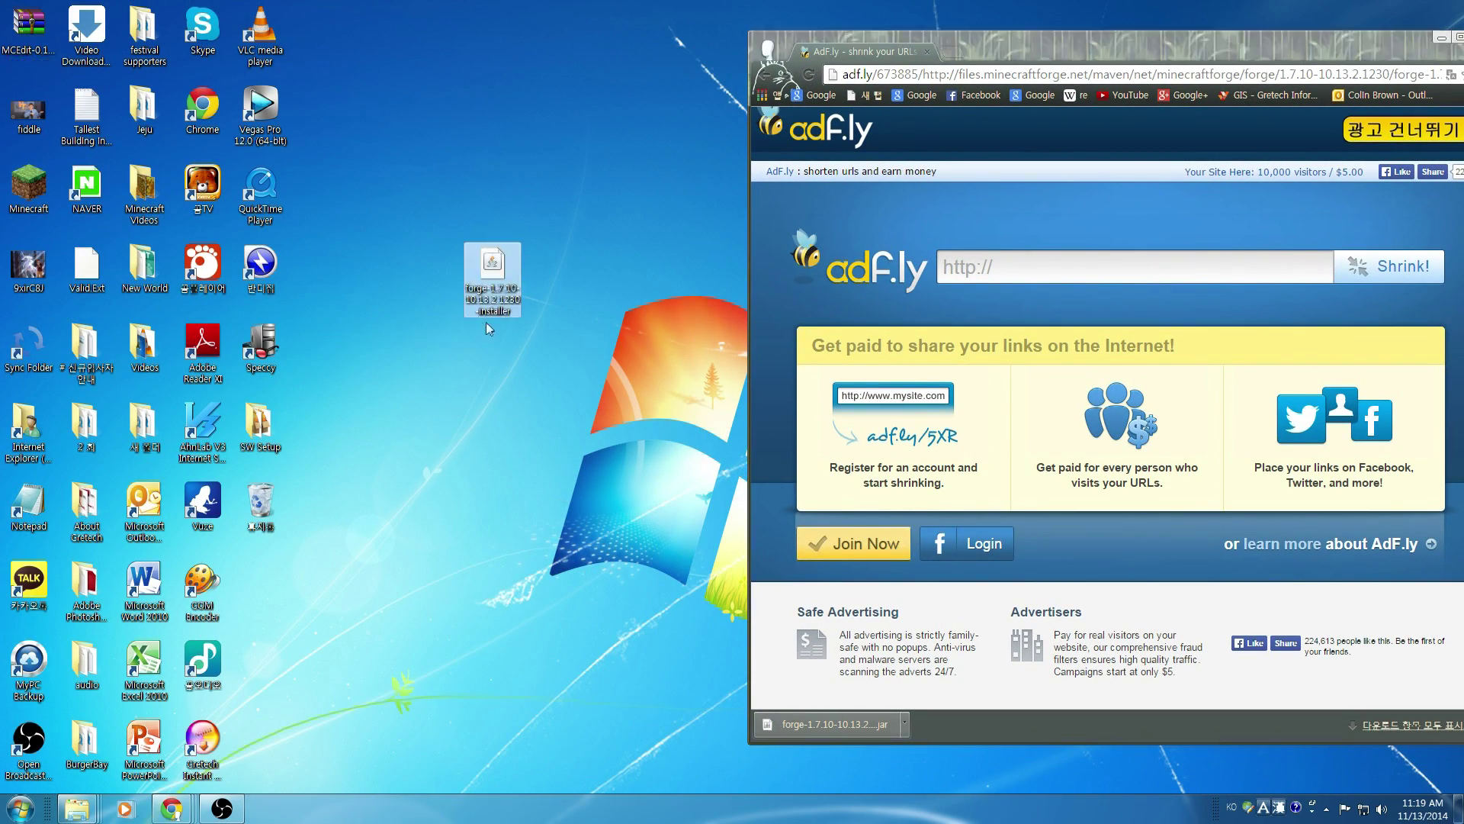
{"action": "left_click", "coordinate": [1441, 37]}
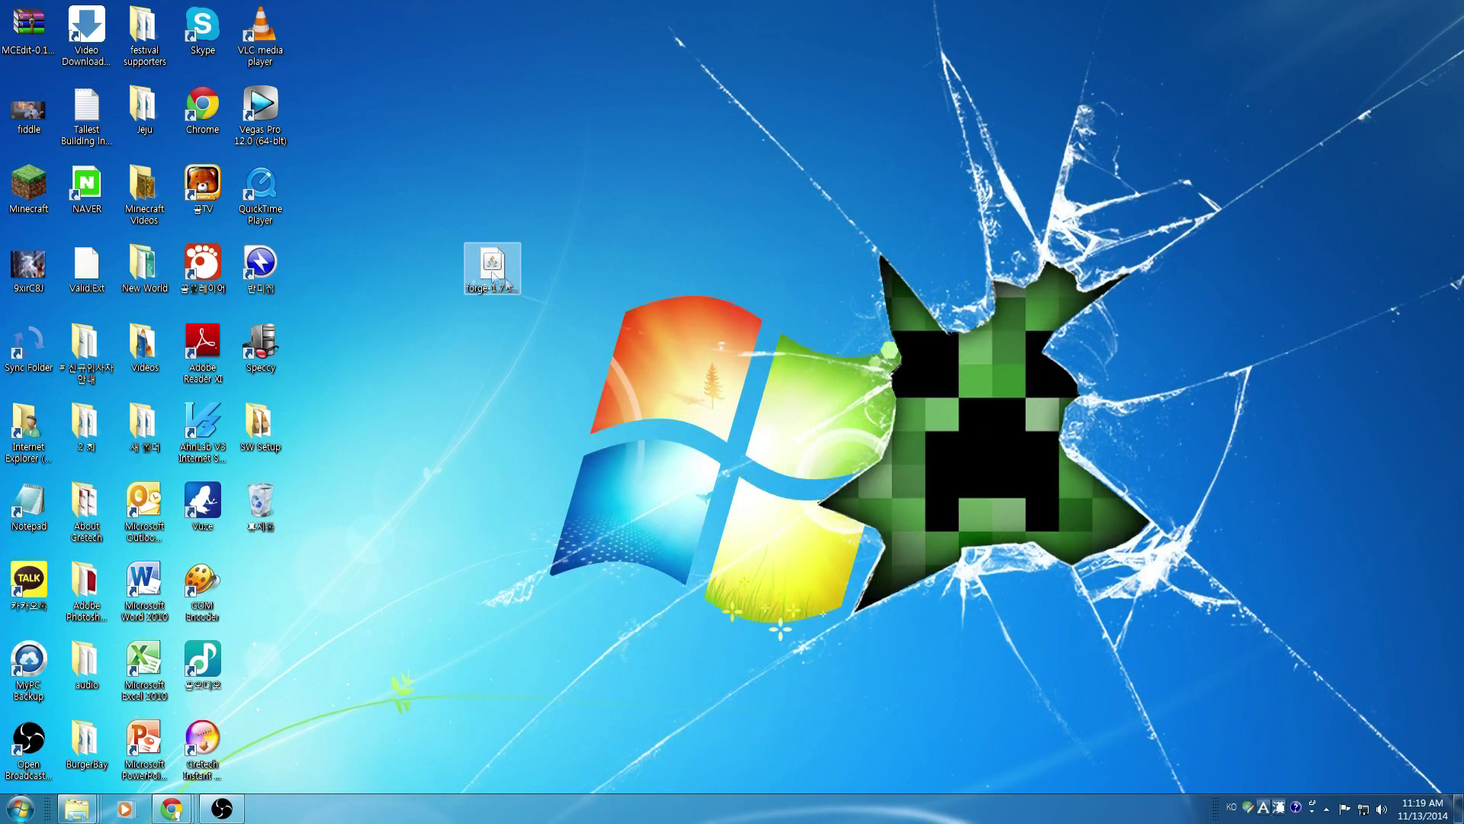
Run the Forge installer from the desktop and install the client into the .minecraft folder
{"action": "double_click", "coordinate": [496, 267]}
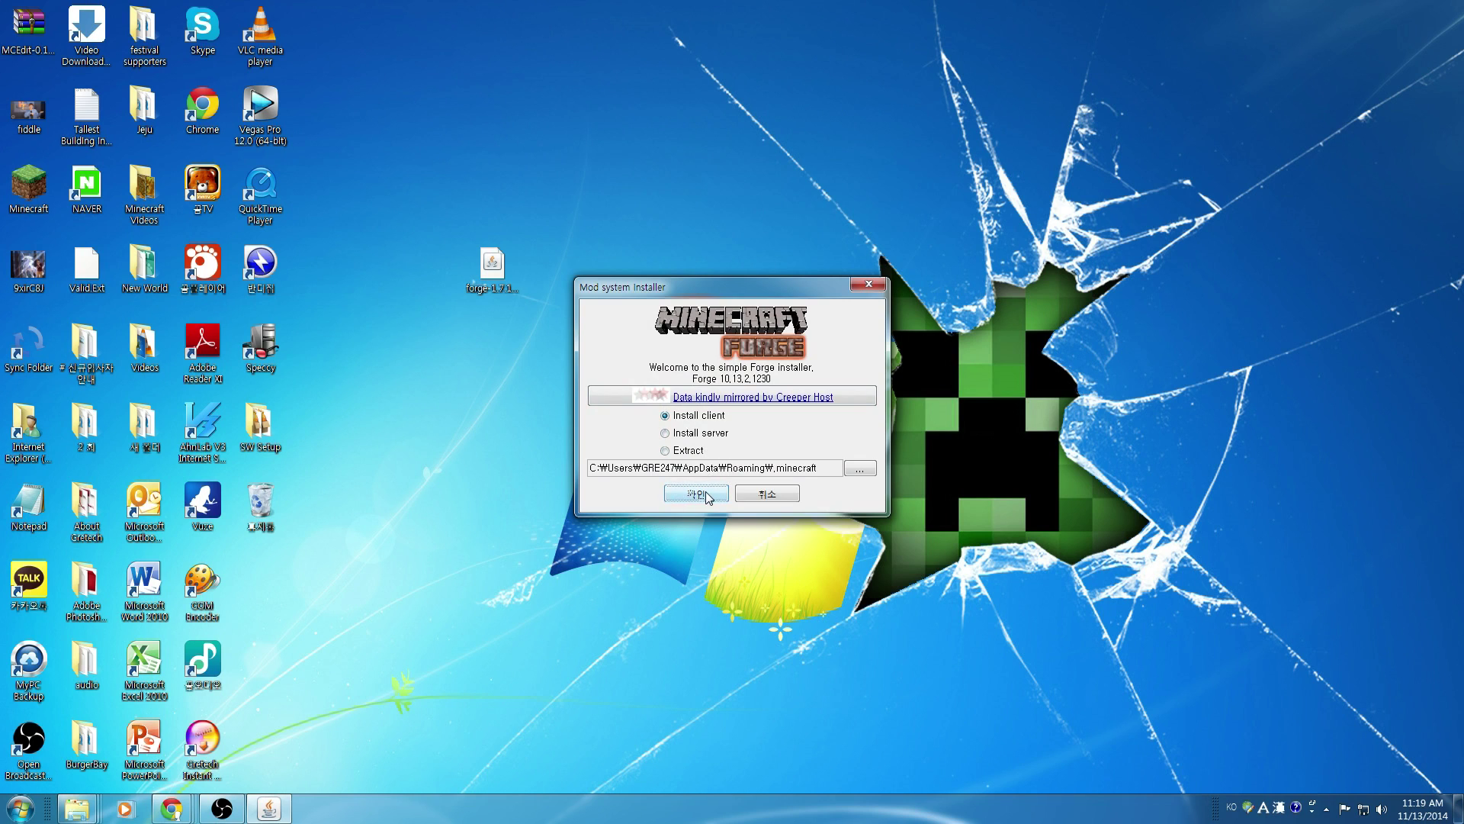
{"action": "left_click", "coordinate": [706, 491]}
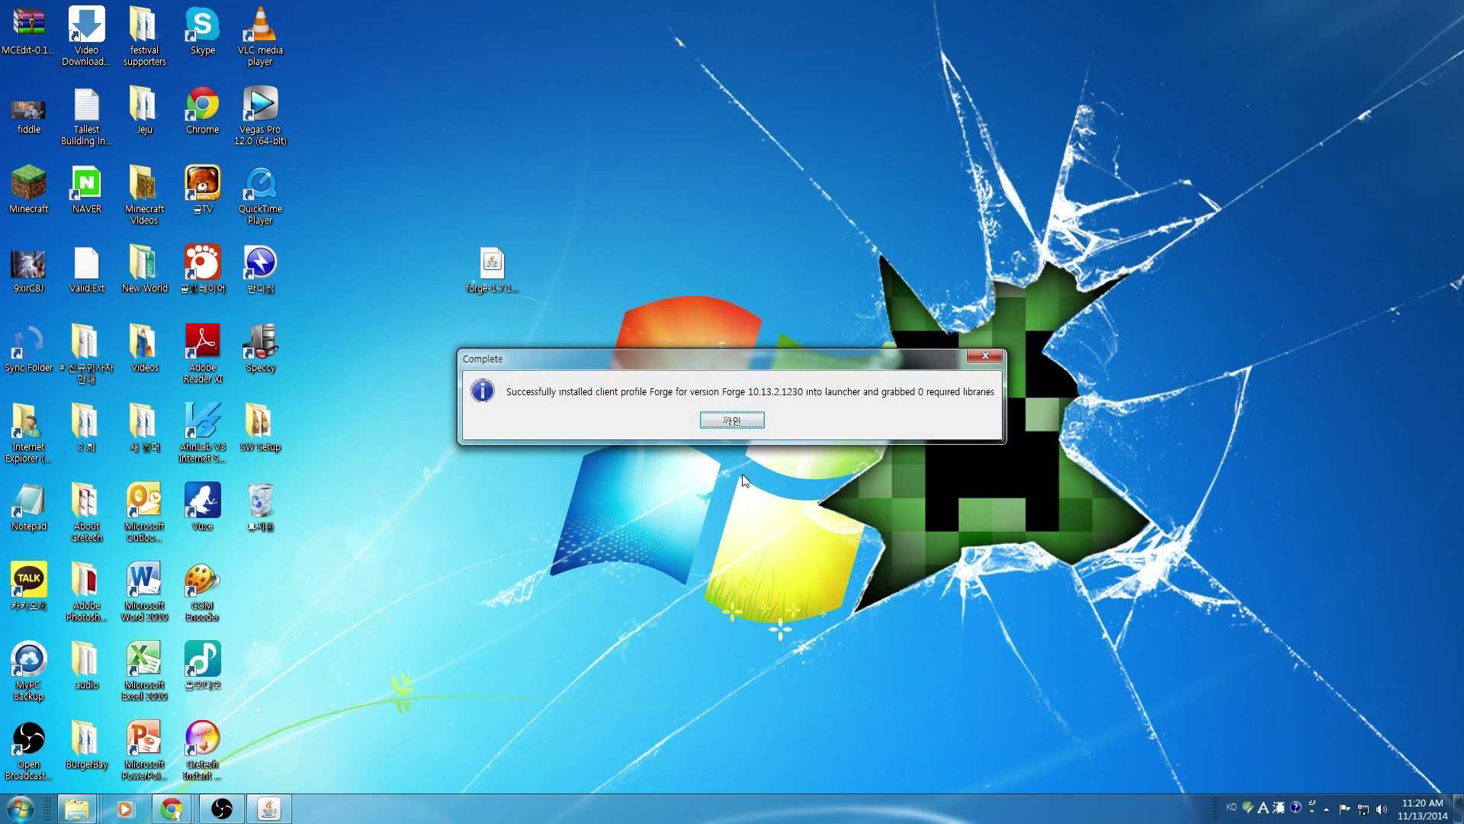
{"action": "left_click", "coordinate": [733, 419]}
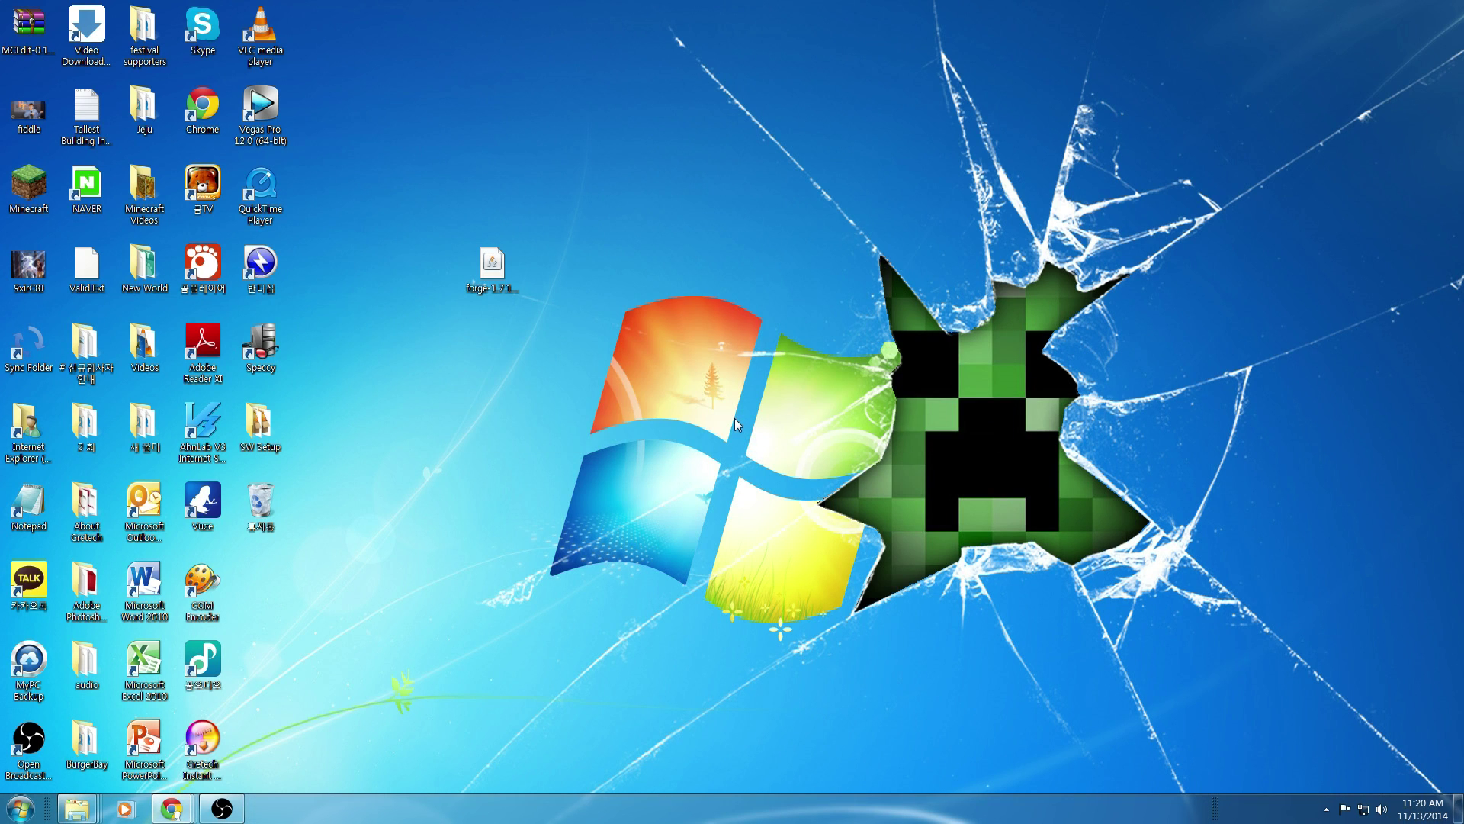
Find the Roaming folder with %appdata% and open its .minecraft folder
{"action": "left_click", "coordinate": [20, 806]}
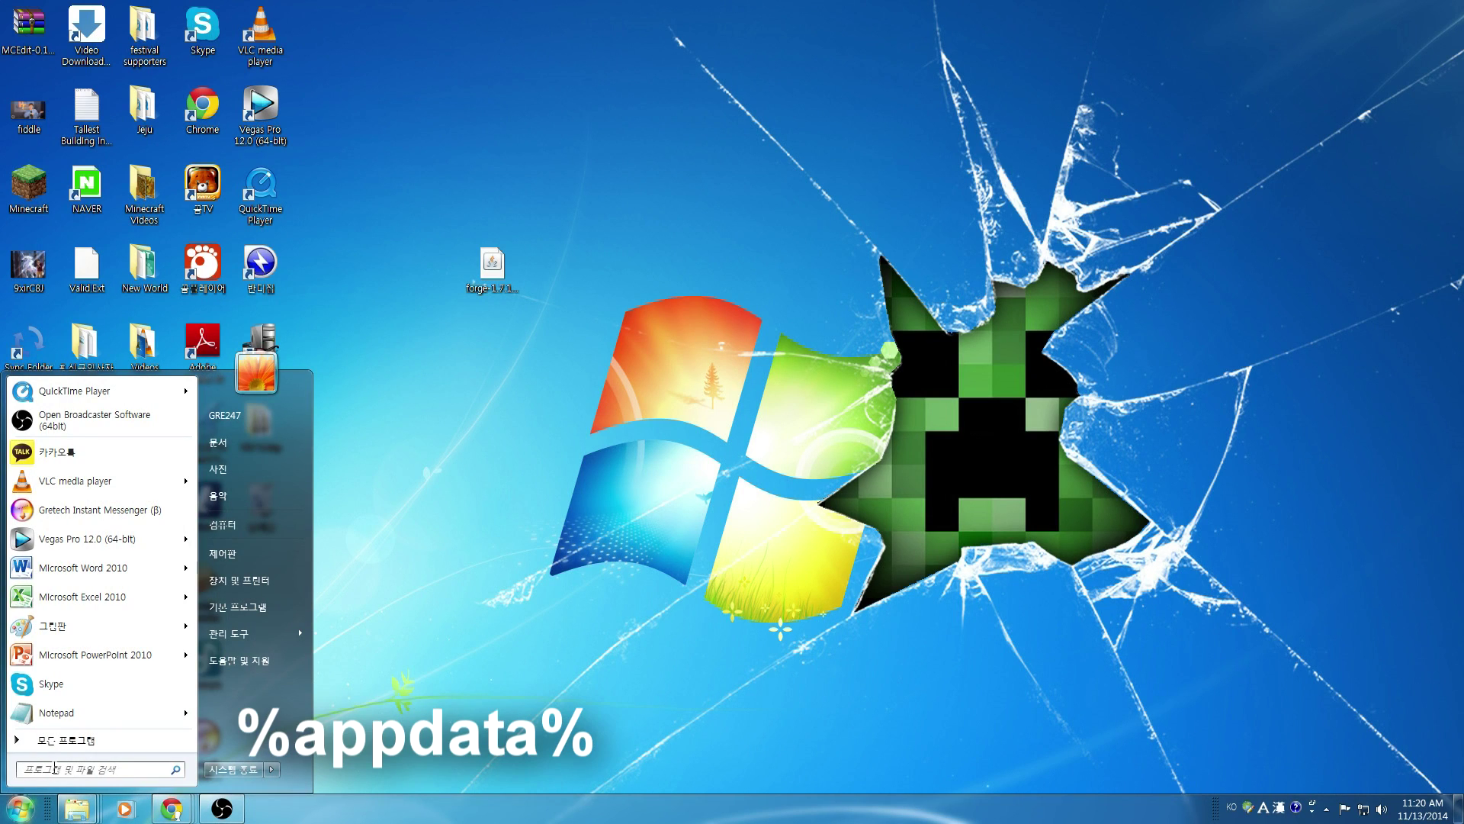
{"action": "type", "text": "%app"}
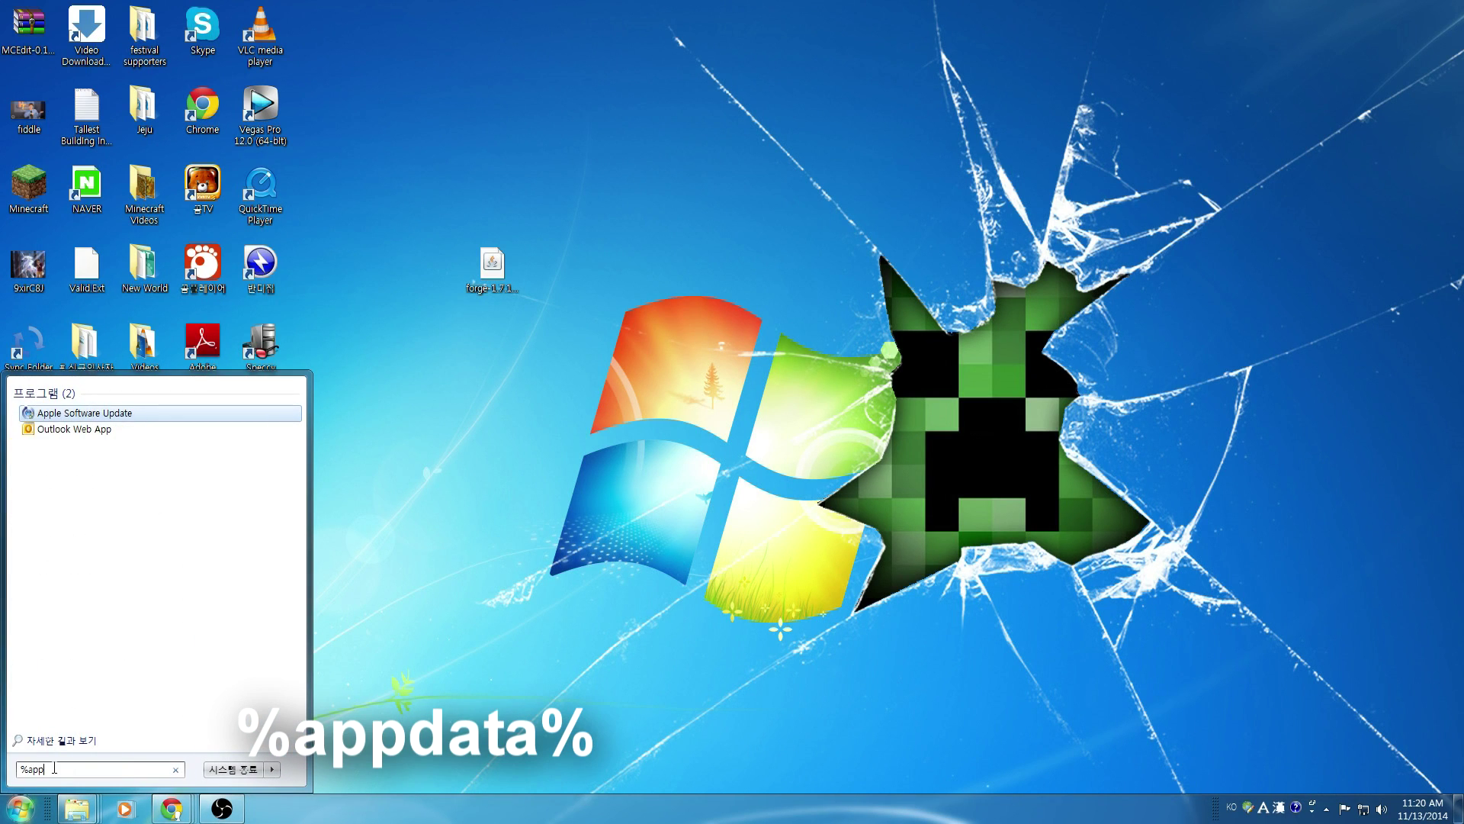
{"action": "type", "text": "data%"}
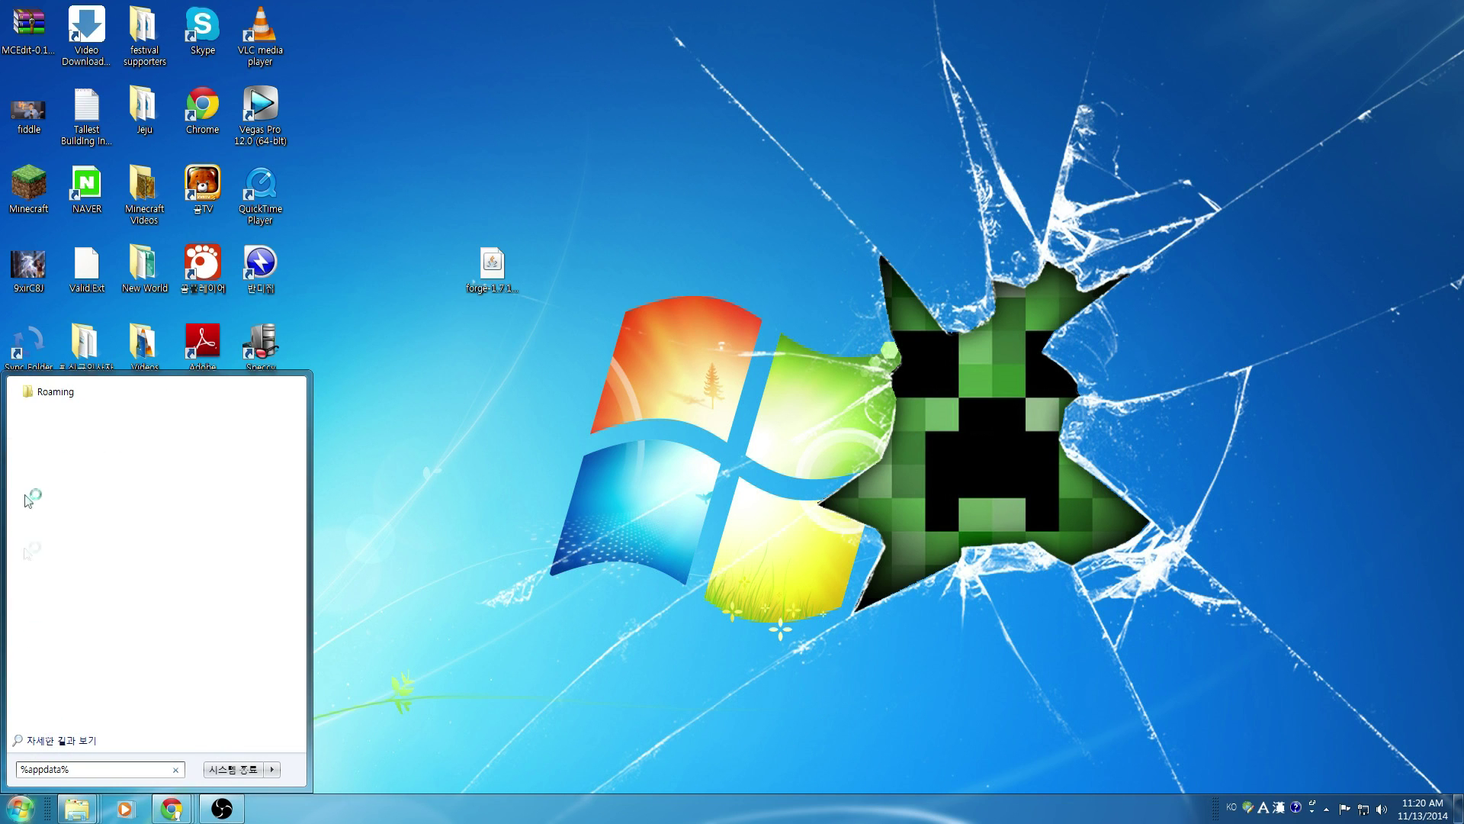
{"action": "left_click", "coordinate": [85, 404]}
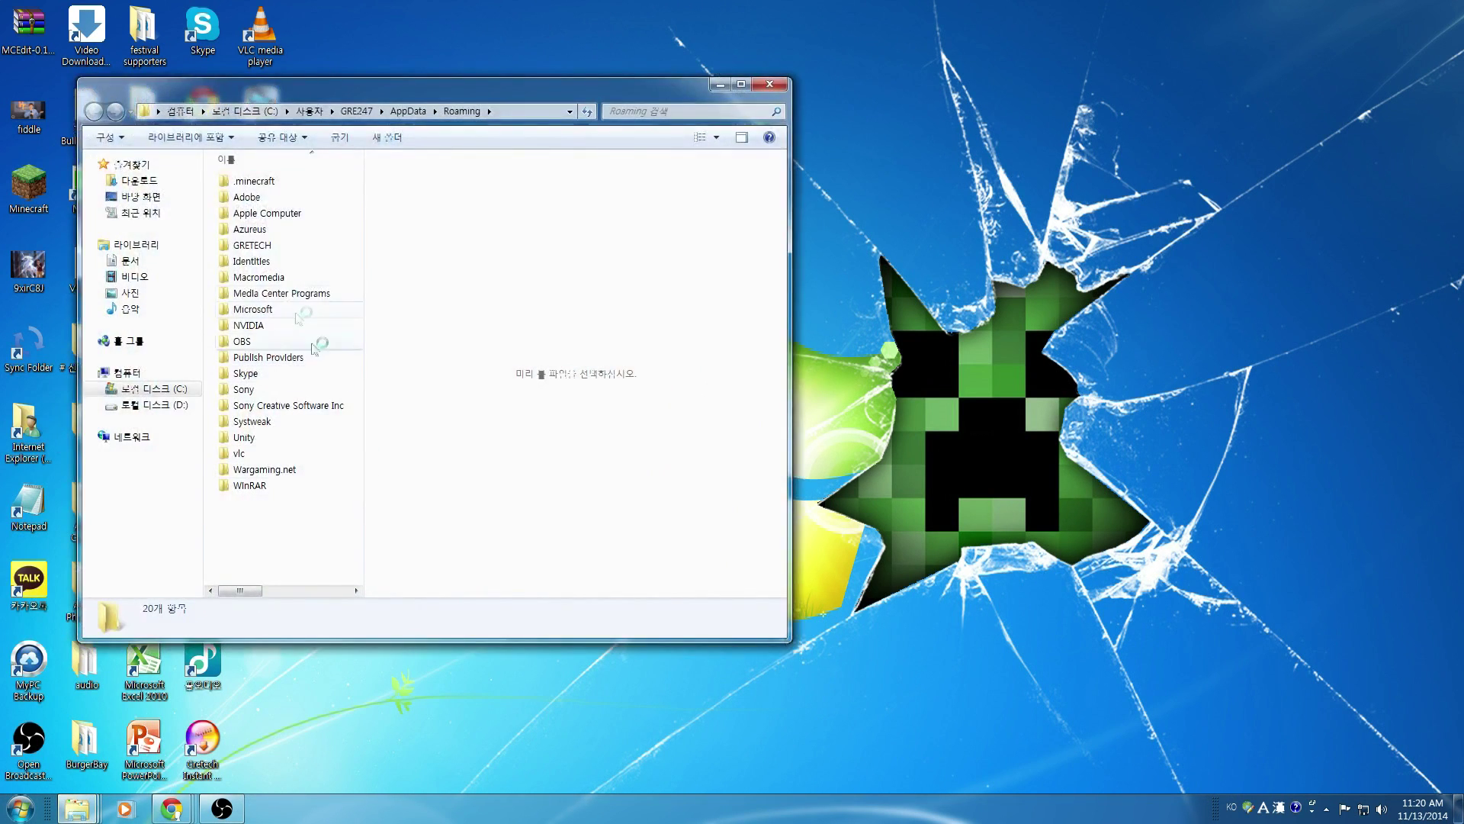
{"action": "left_click", "coordinate": [271, 184]}
{"action": "double_click", "coordinate": [272, 186]}
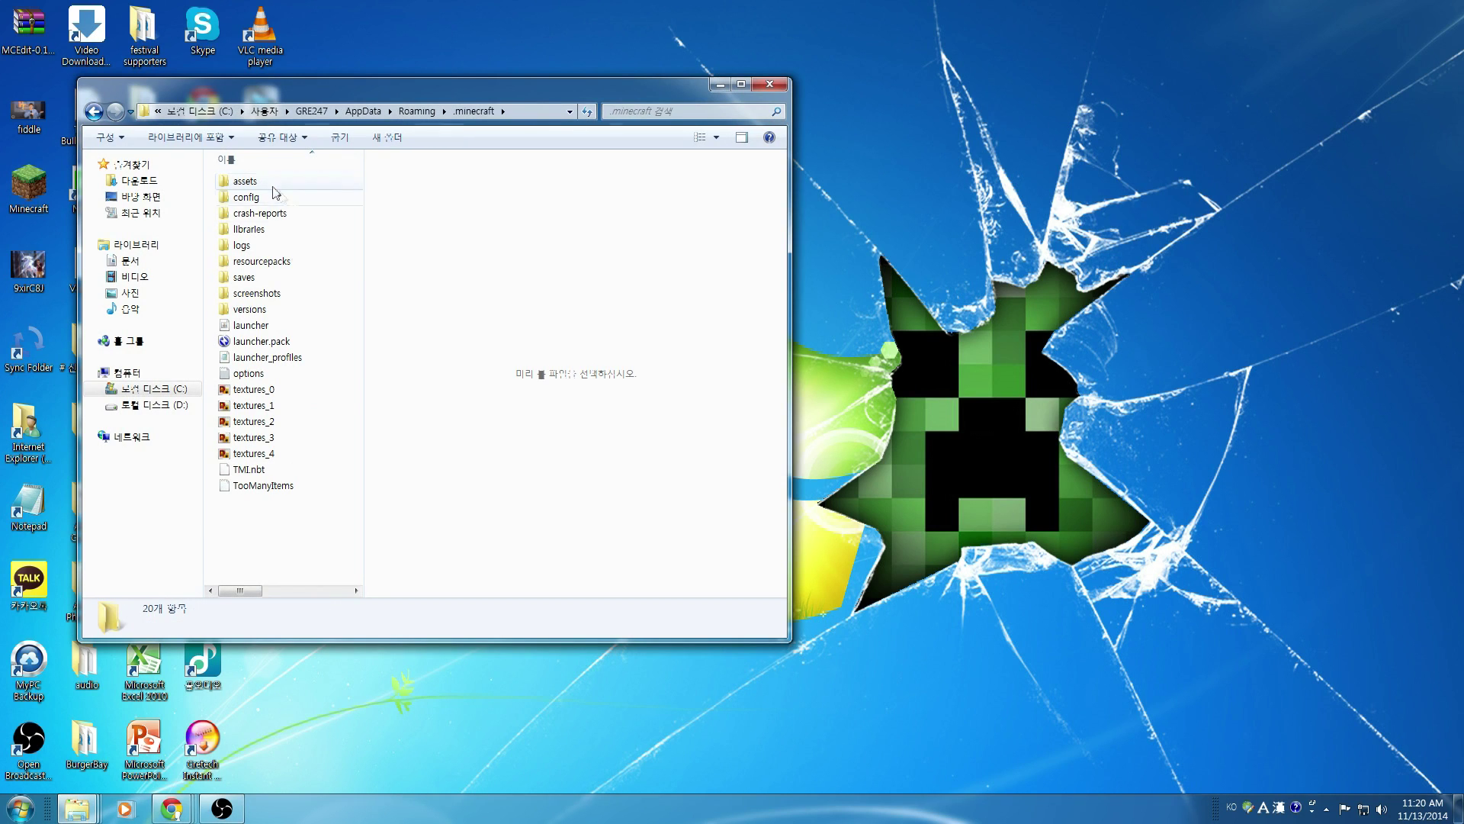
Create a new folder named mods in the .minecraft folder and minimize the folder window
{"action": "right_click", "coordinate": [289, 520]}
{"action": "type", "text": "wf"}
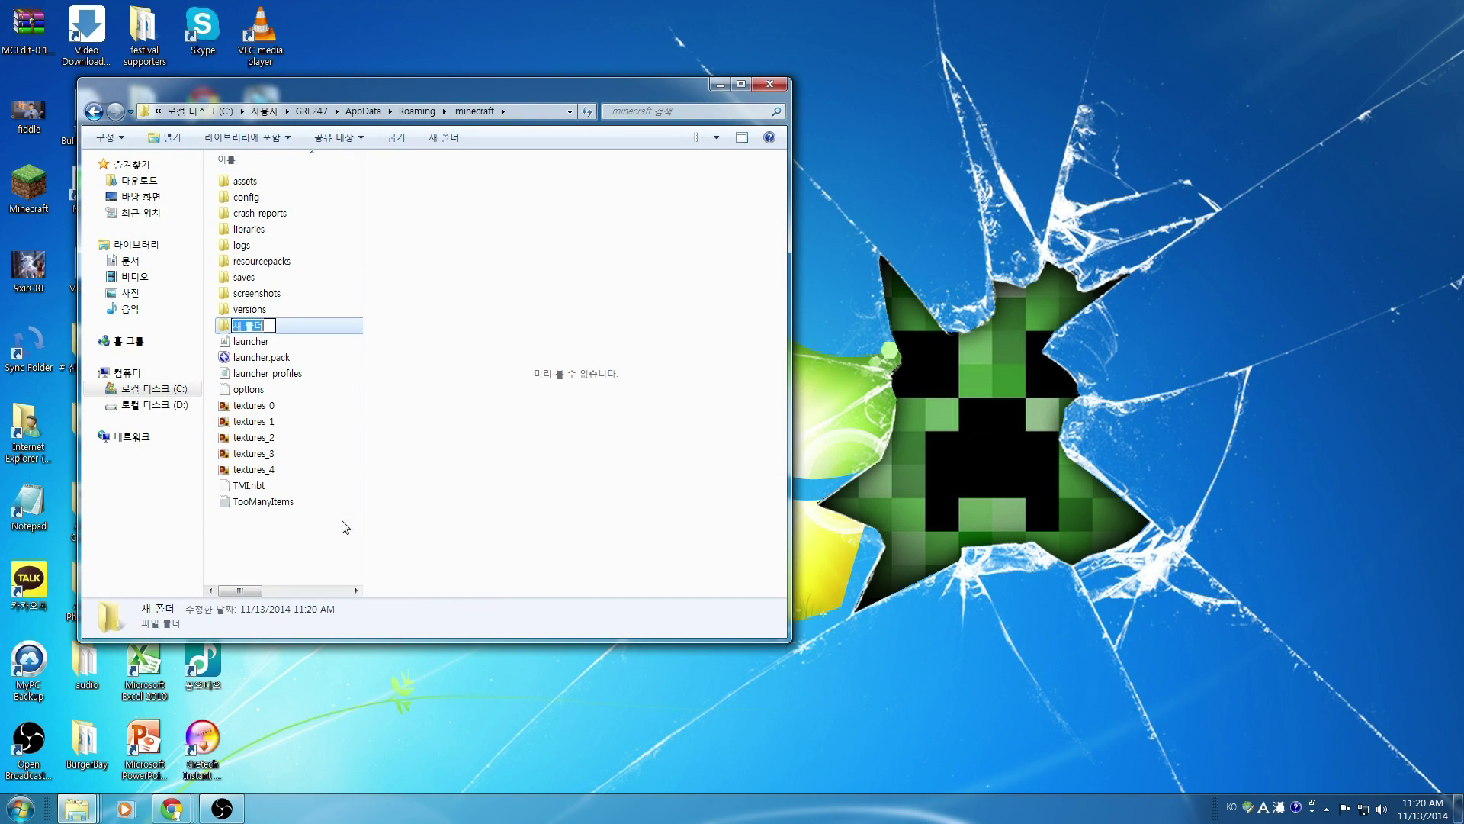
{"action": "type", "text": "mods"}
{"action": "left_click", "coordinate": [305, 546]}
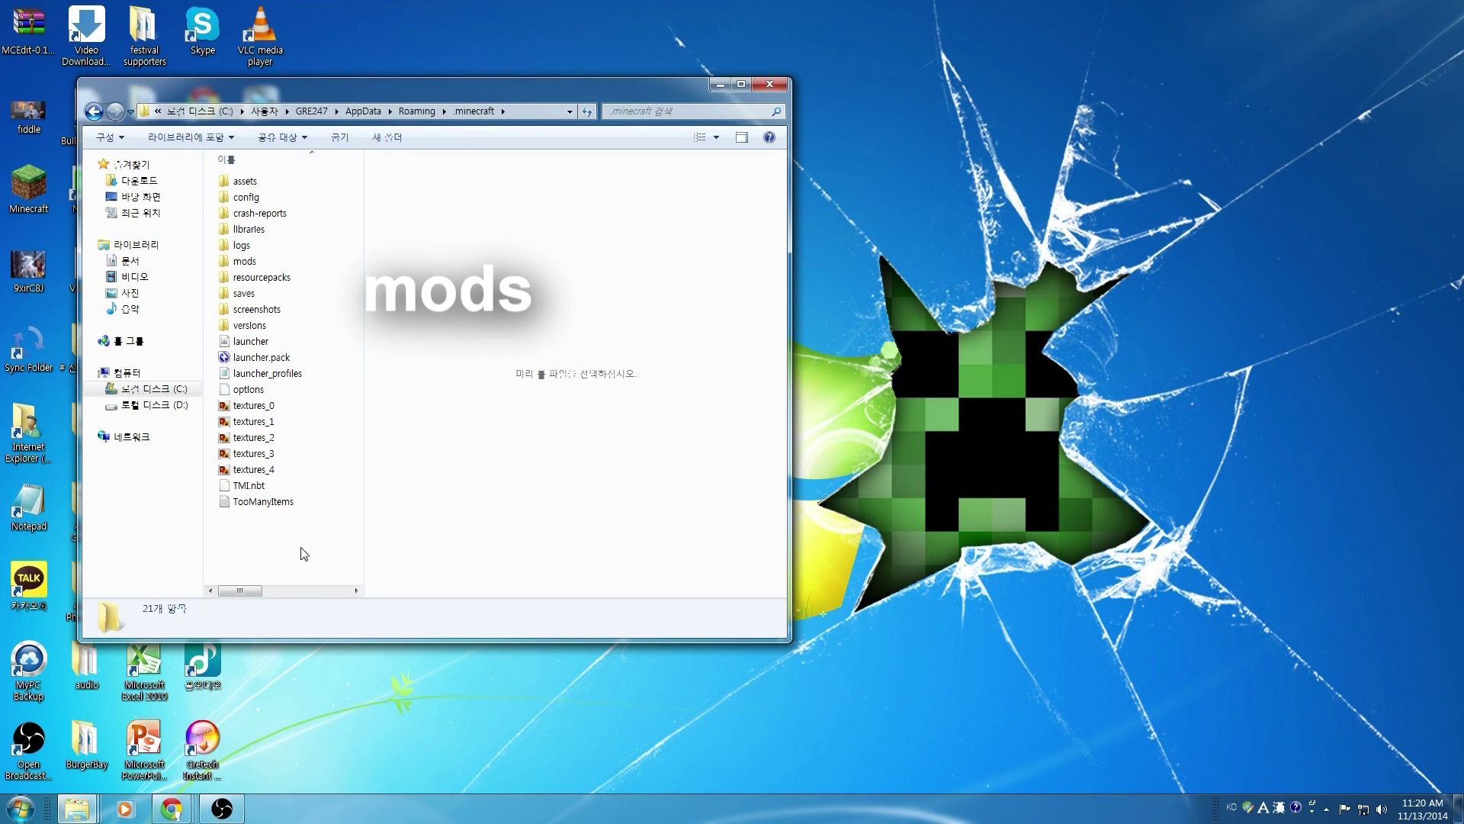
{"action": "left_click", "coordinate": [238, 292]}
{"action": "left_click", "coordinate": [720, 84]}
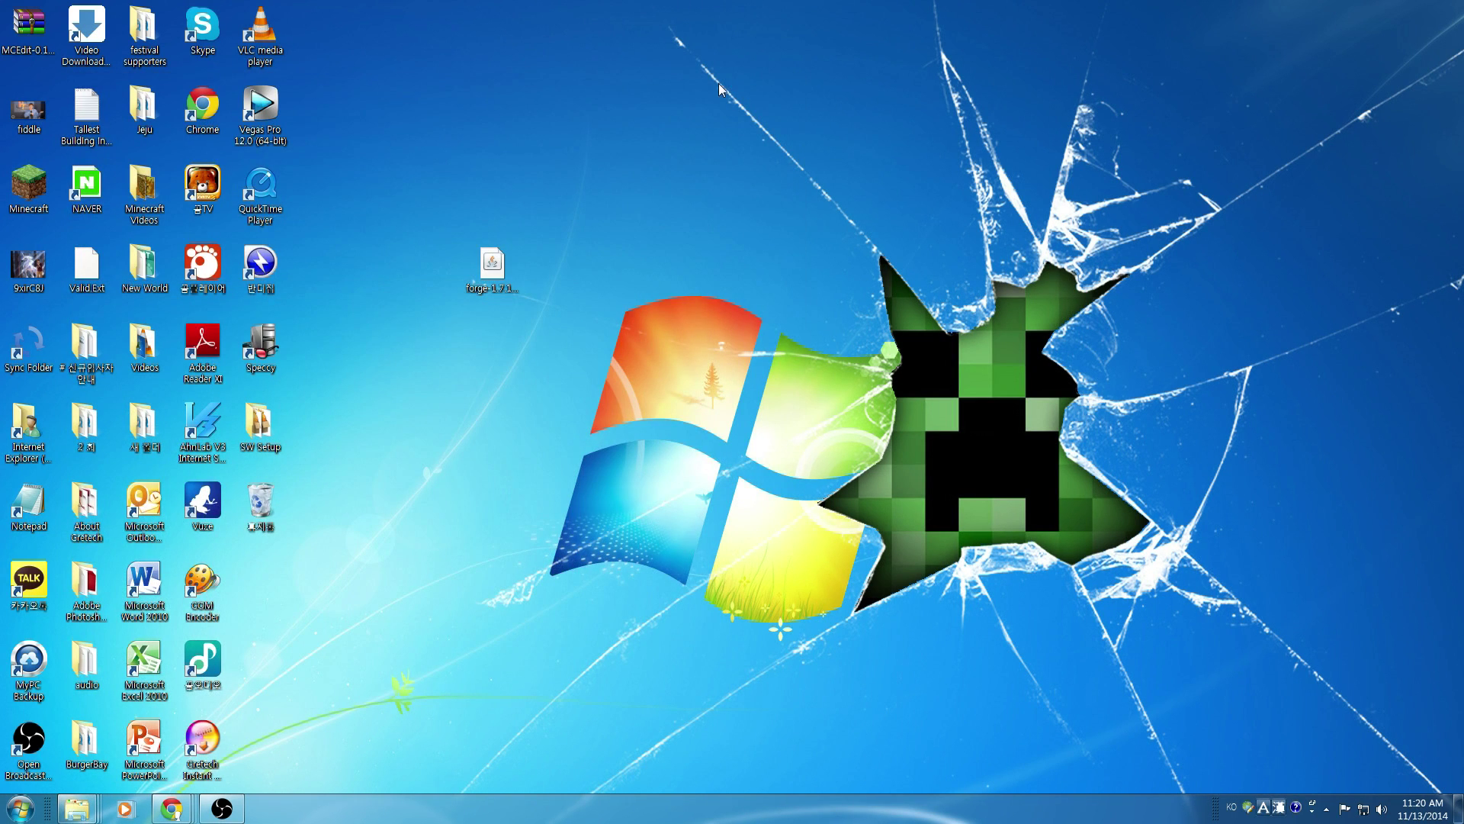
Switch to the TooManyItems page in Chrome and open the Forge version download link for 1.7.10
{"action": "mouse_move", "coordinate": [172, 808]}
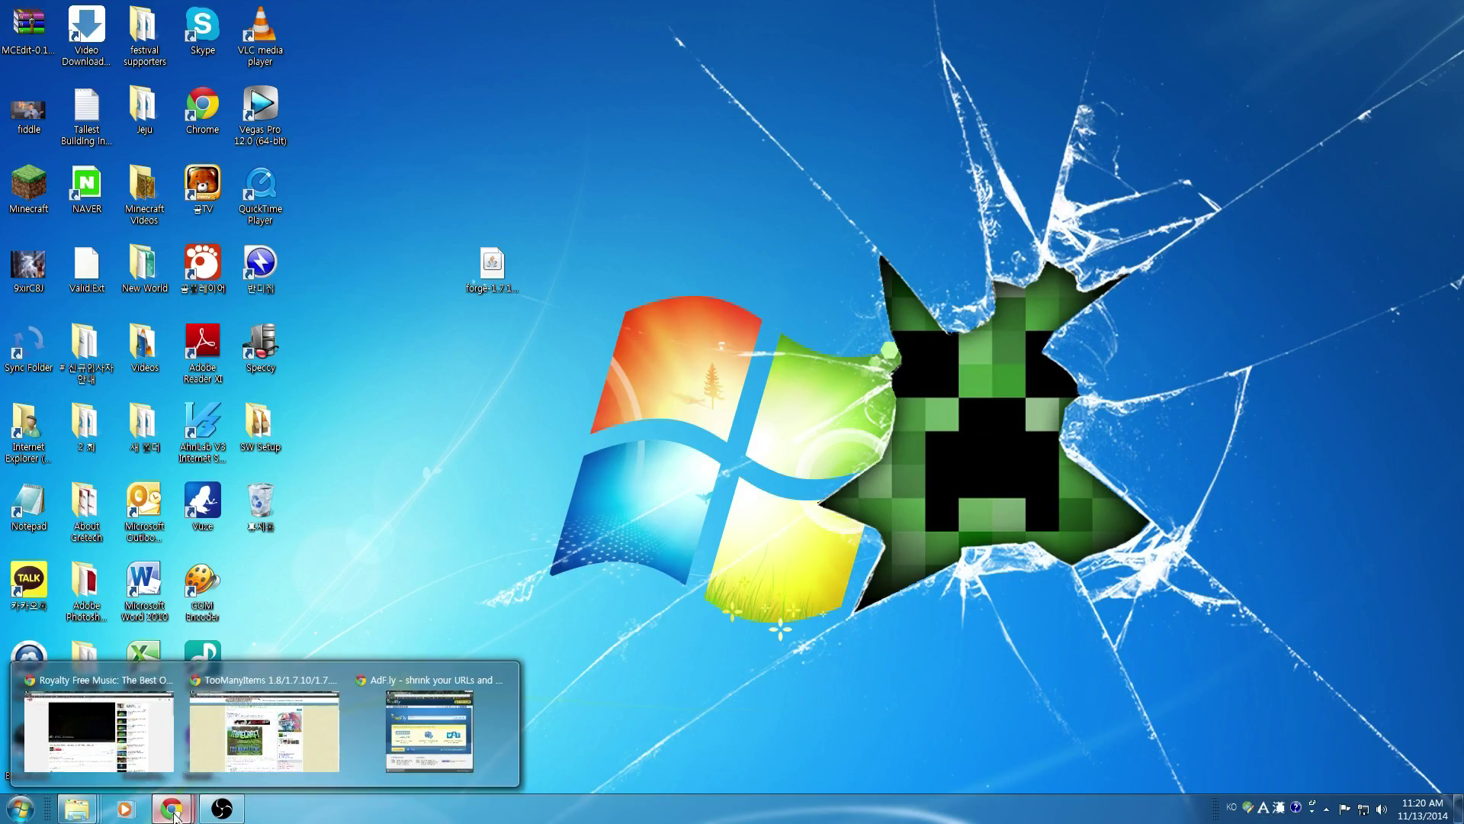
{"action": "left_click", "coordinate": [237, 756]}
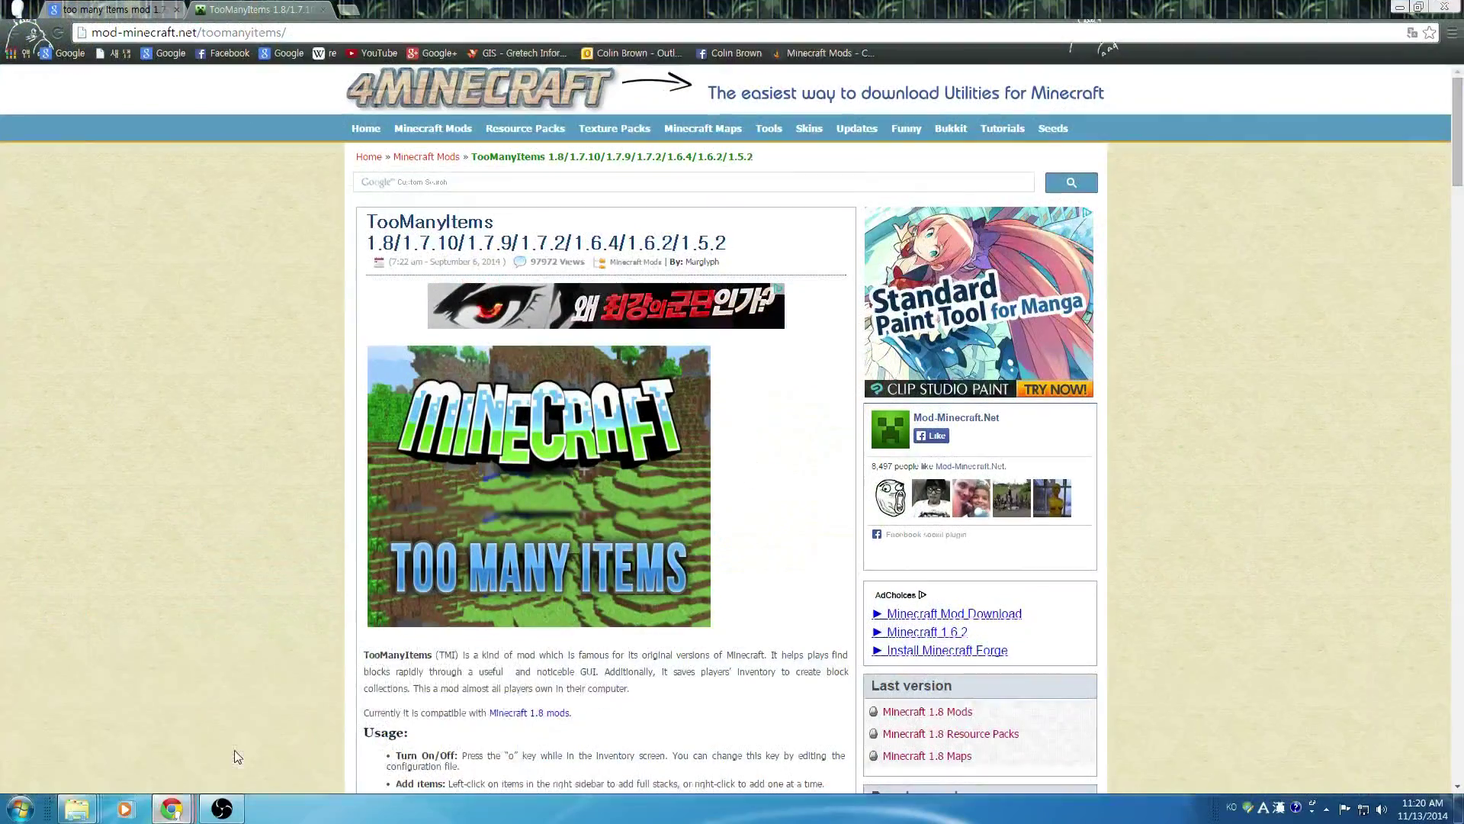
{"action": "left_click", "coordinate": [307, 28]}
{"action": "left_click", "coordinate": [276, 288]}
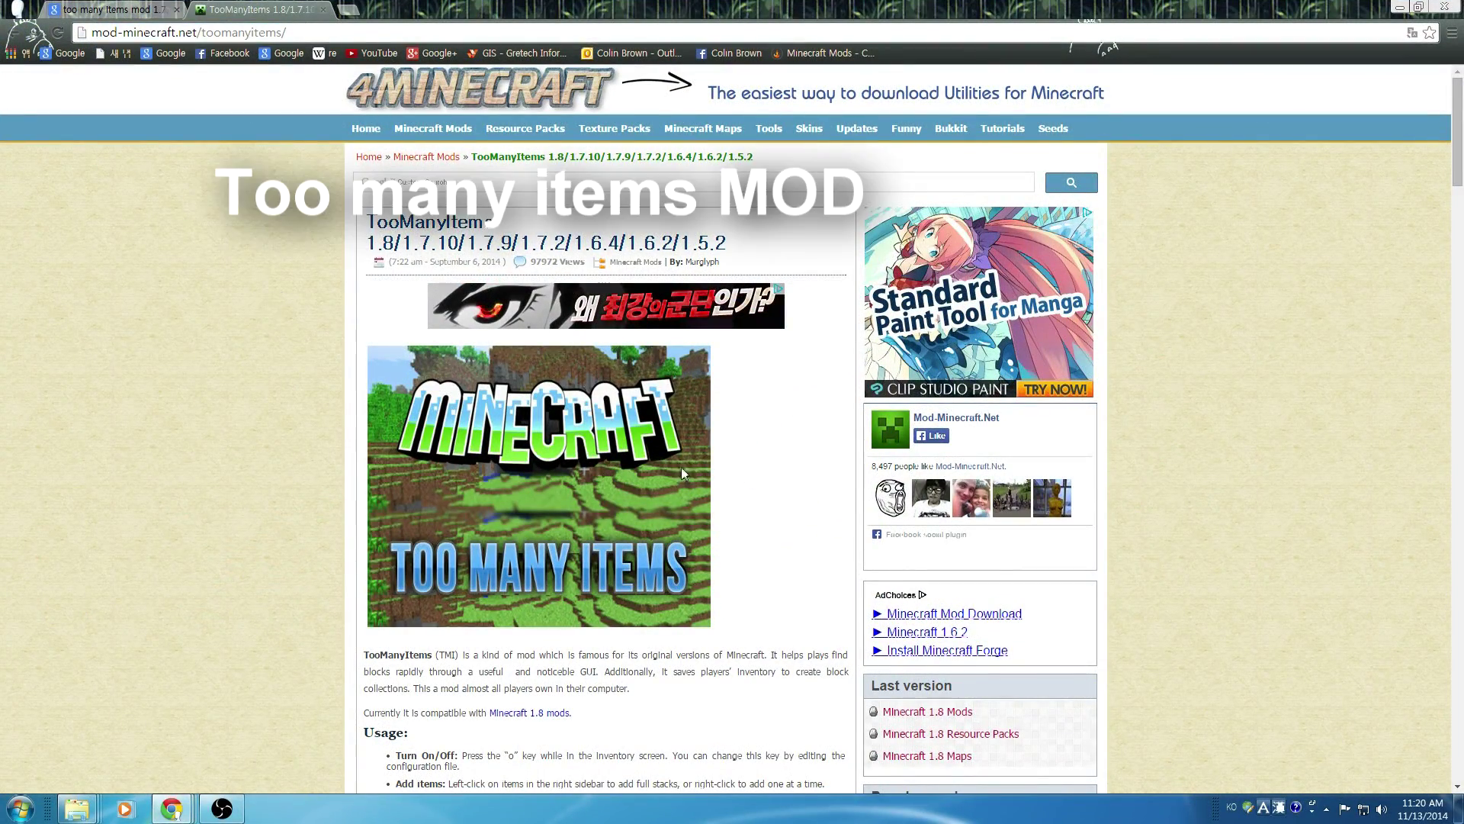
{"action": "scroll", "coordinate": [681, 466], "scroll_direction": "down", "scroll_amount": 20}
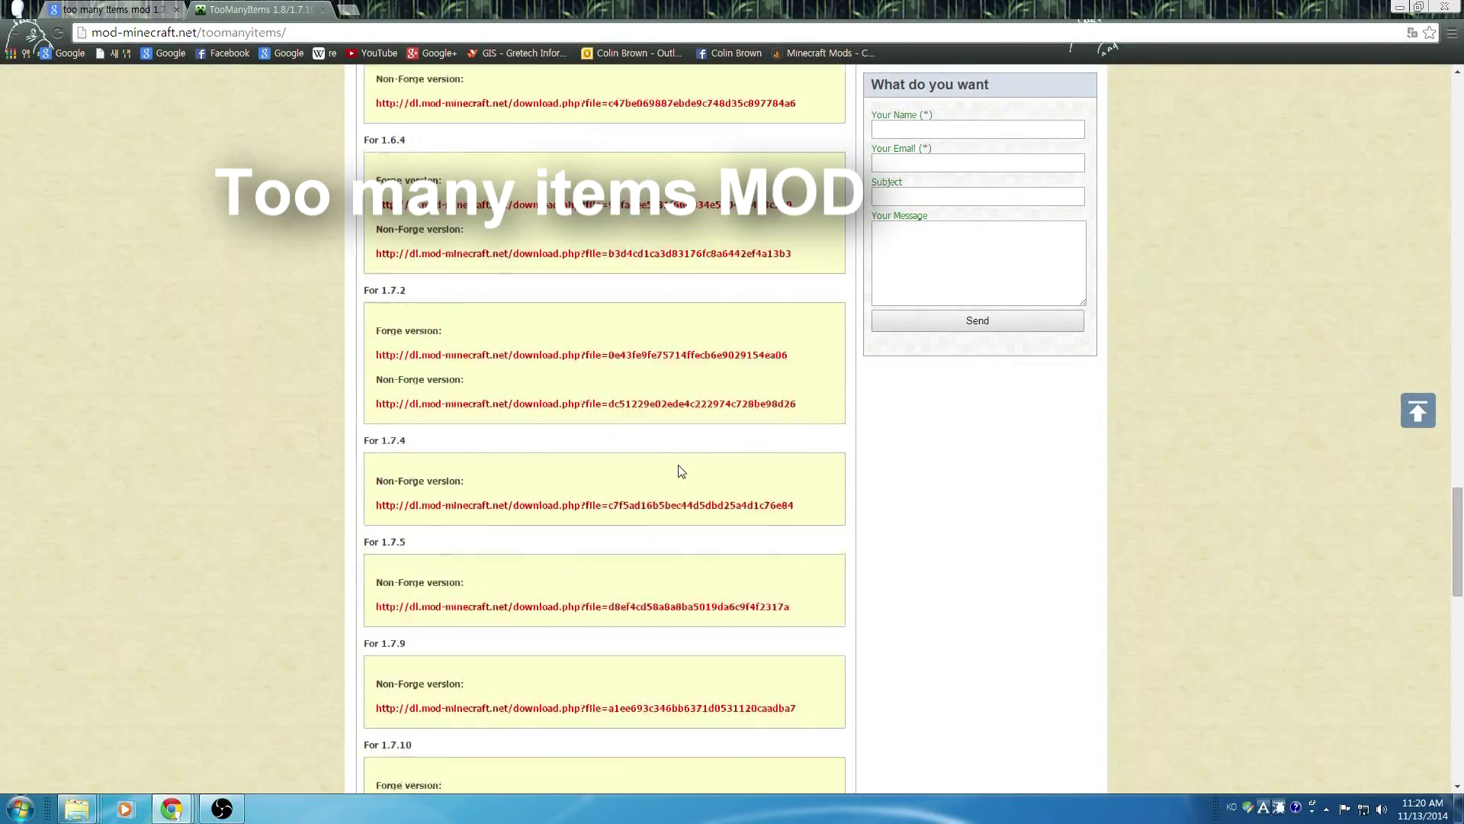
{"action": "scroll", "coordinate": [680, 470], "scroll_direction": "down", "scroll_amount": 5}
{"action": "left_click_drag", "start_coordinate": [413, 364], "coordinate": [372, 362]}
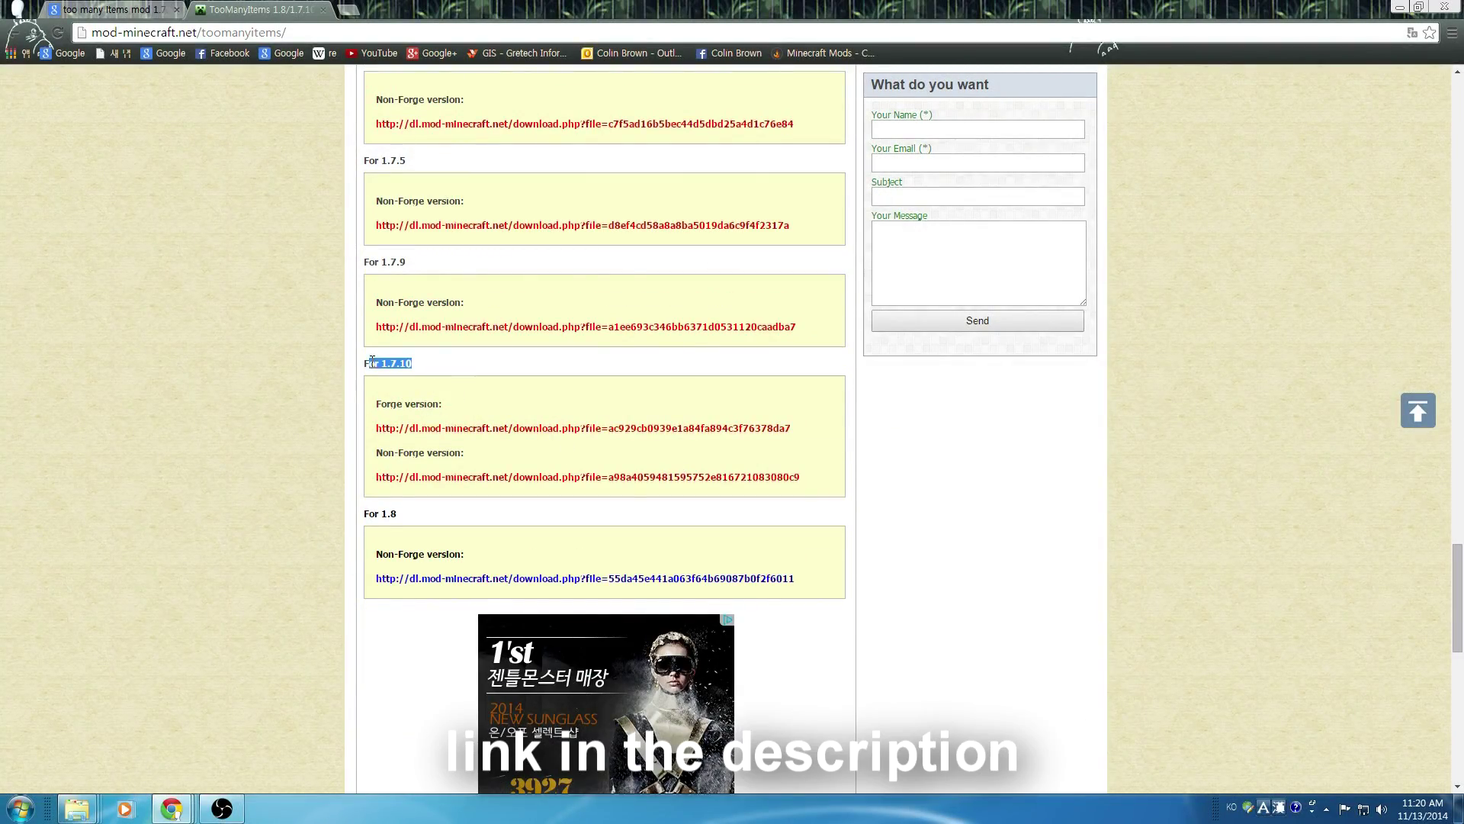
{"action": "left_click", "coordinate": [484, 428]}
Download TooManyItems-Mod-Forge-1.7.10.jar, place it on the desktop under the Forge installer, and minimize the browser
{"action": "key", "text": "super+Down"}
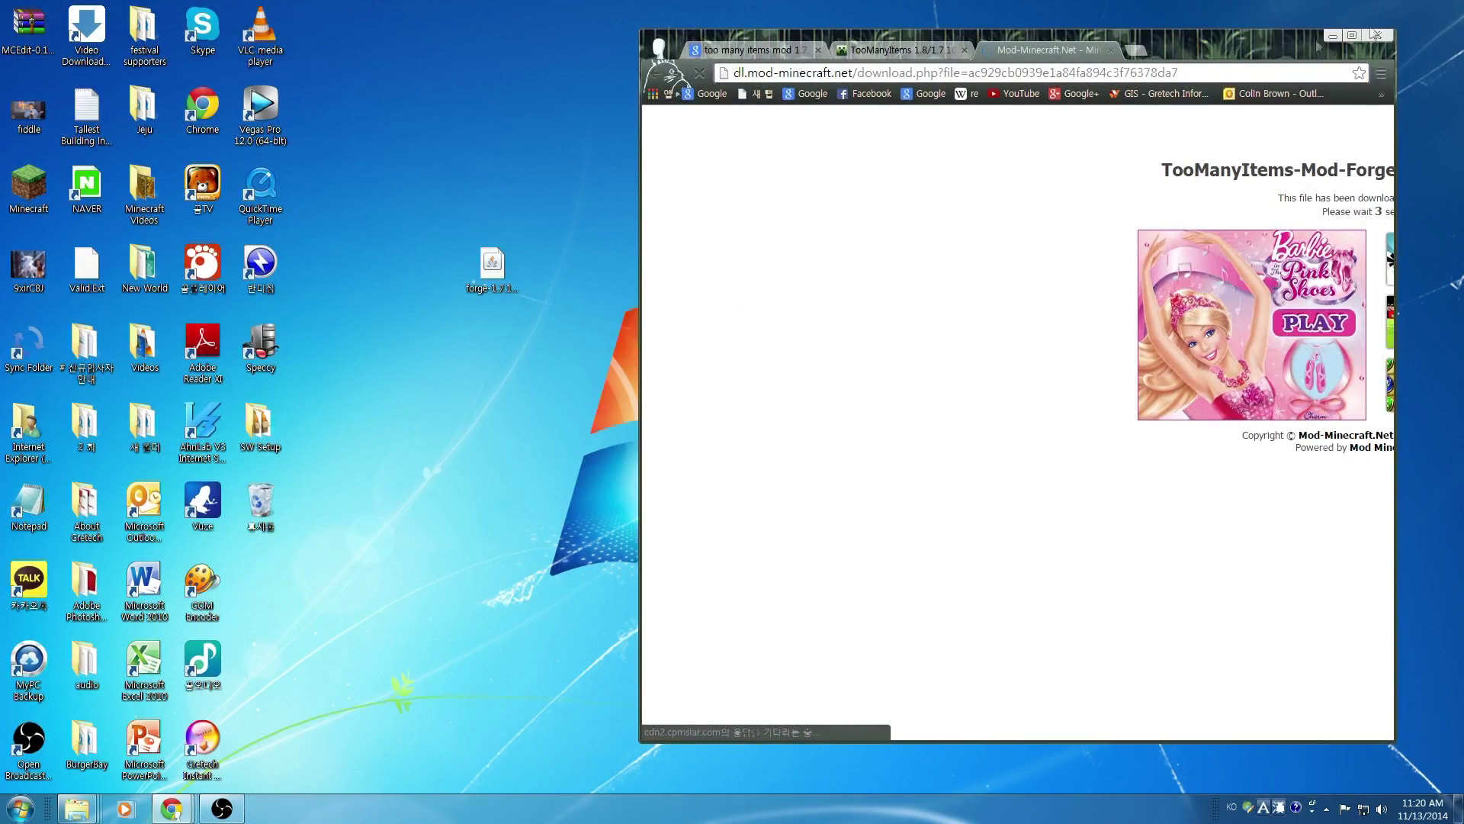
{"action": "left_click", "coordinate": [1023, 235]}
{"action": "left_click", "coordinate": [980, 709]}
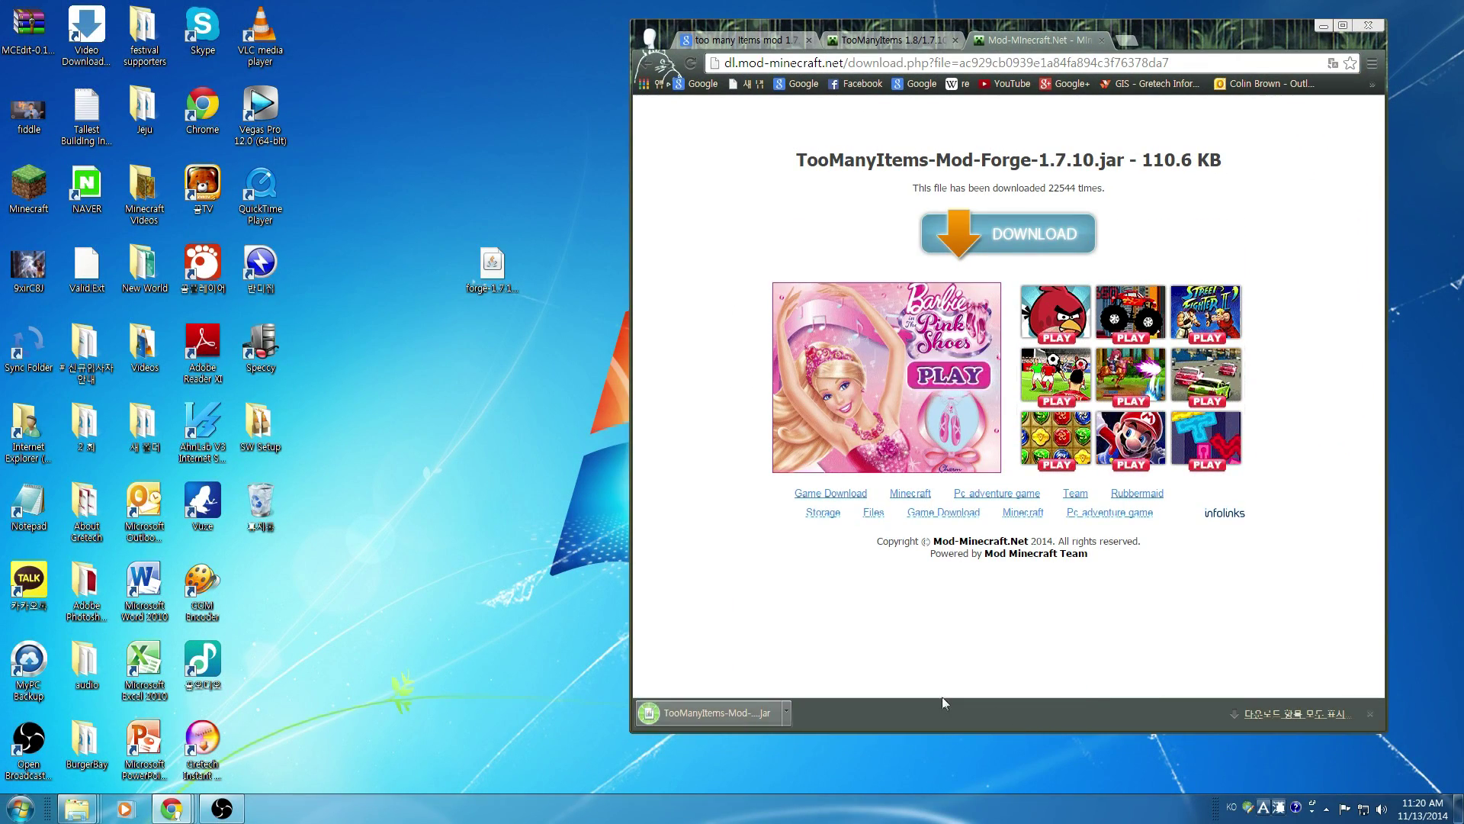
{"action": "left_click", "coordinate": [492, 271]}
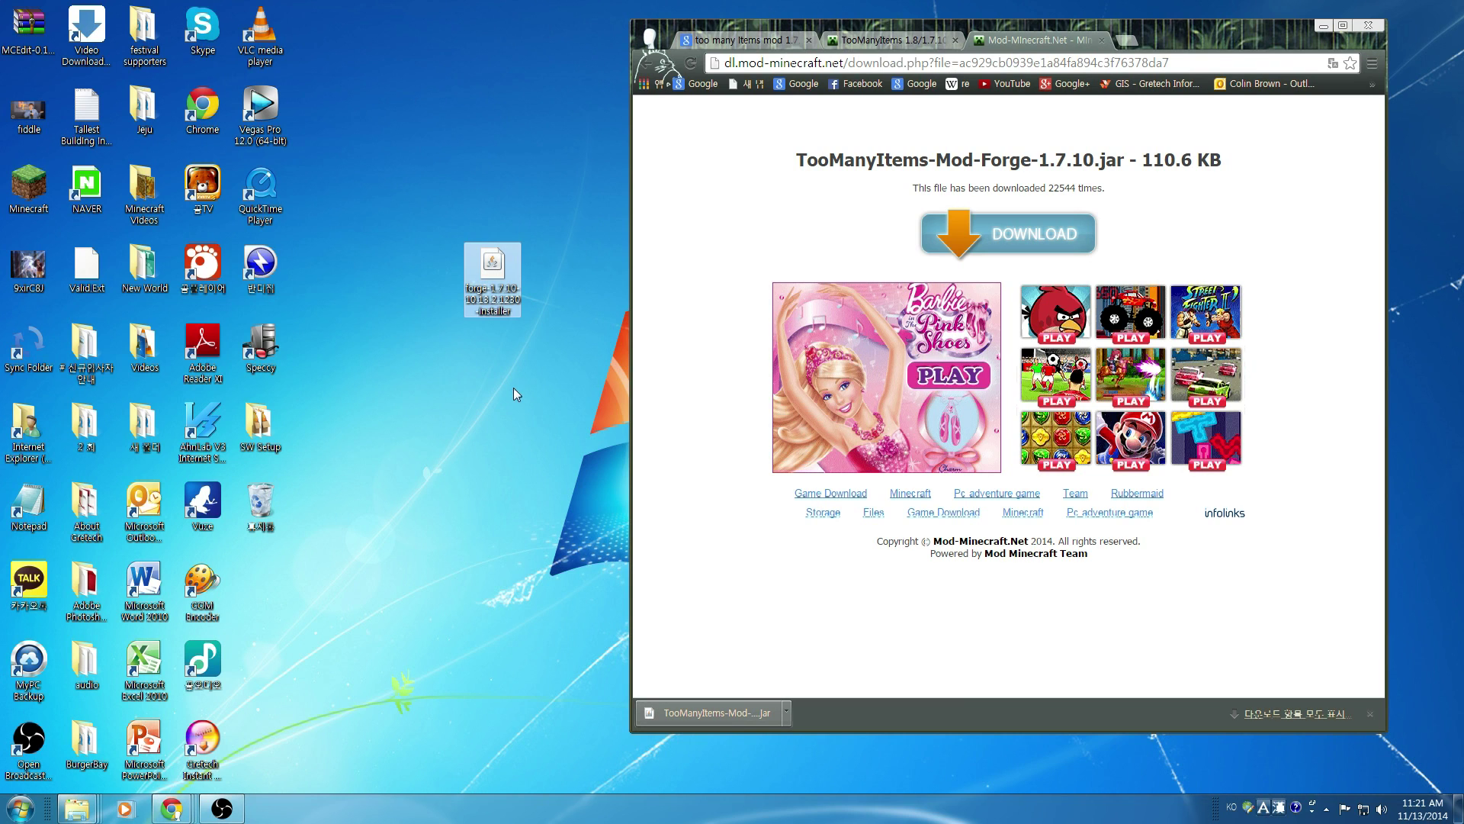
{"action": "left_click", "coordinate": [1324, 25]}
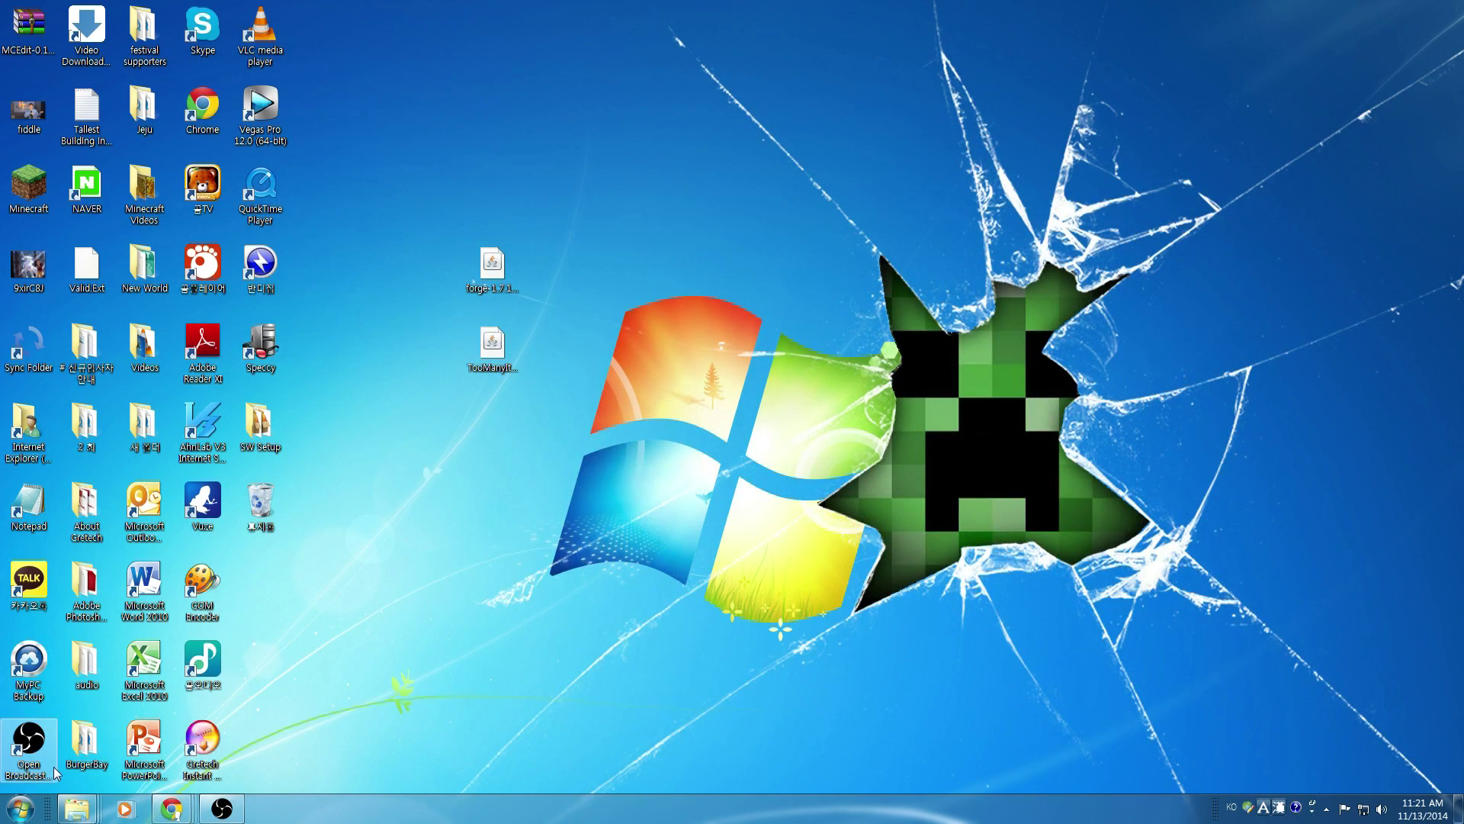
Open the .minecraft folder through %appdata% and move the TooManyItems jar from the desktop into the mods folder
{"action": "key", "text": "super"}
{"action": "type", "text": "%"}
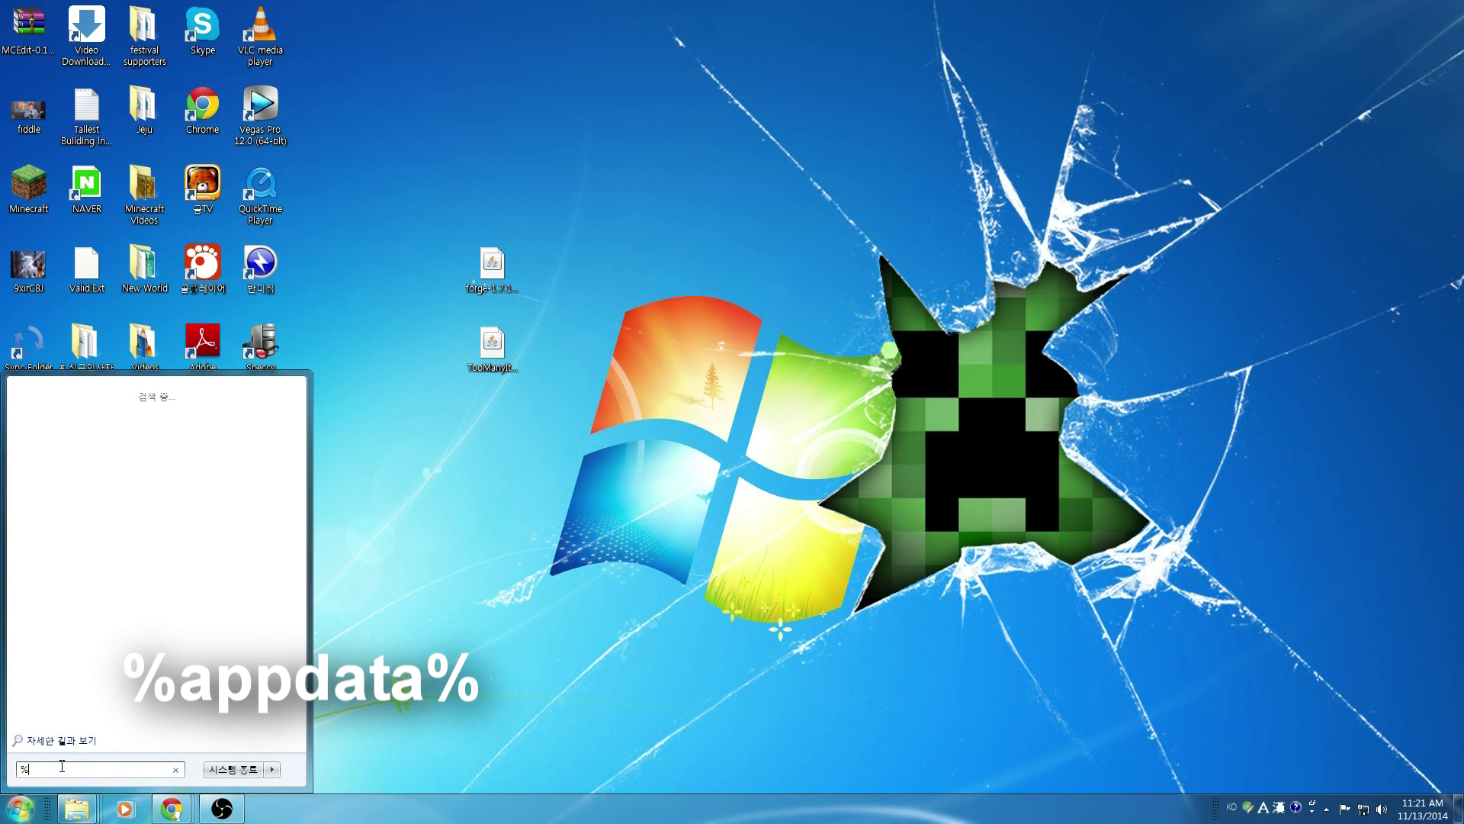
{"action": "type", "text": "appdata%"}
{"action": "key", "text": "Return"}
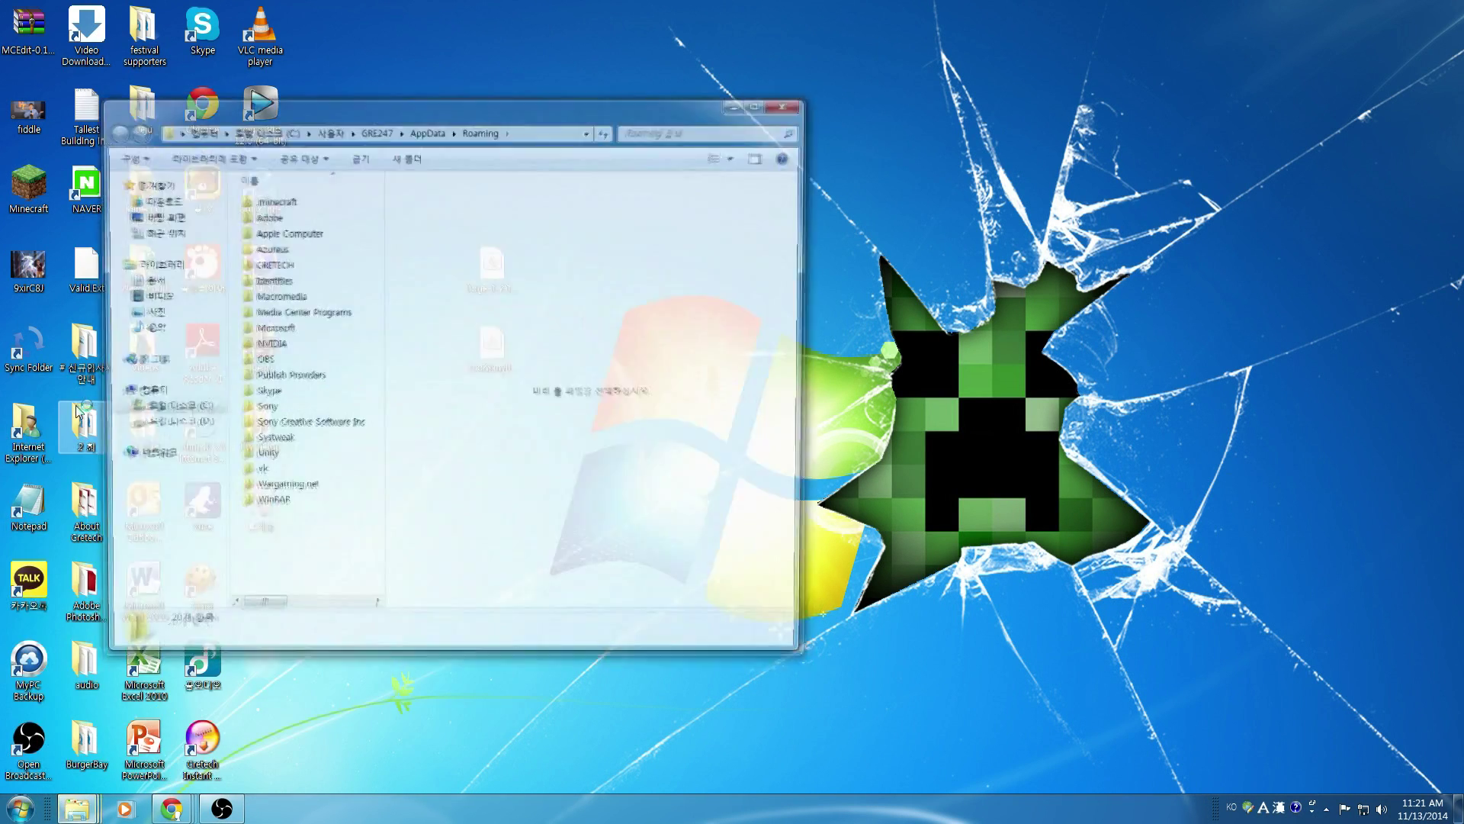
{"action": "double_click", "coordinate": [288, 200]}
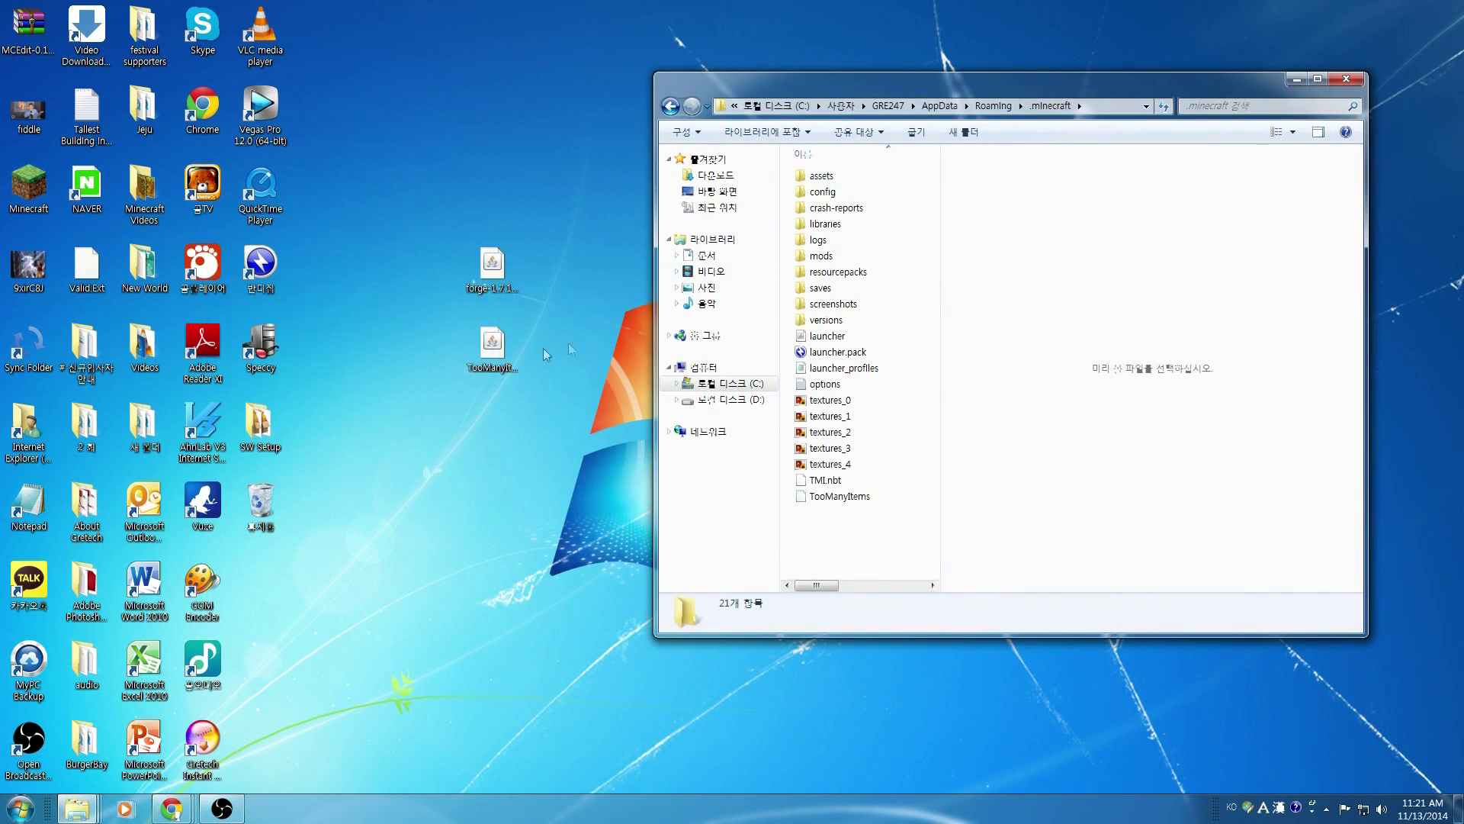
{"action": "left_click_drag", "start_coordinate": [492, 345], "coordinate": [831, 258]}
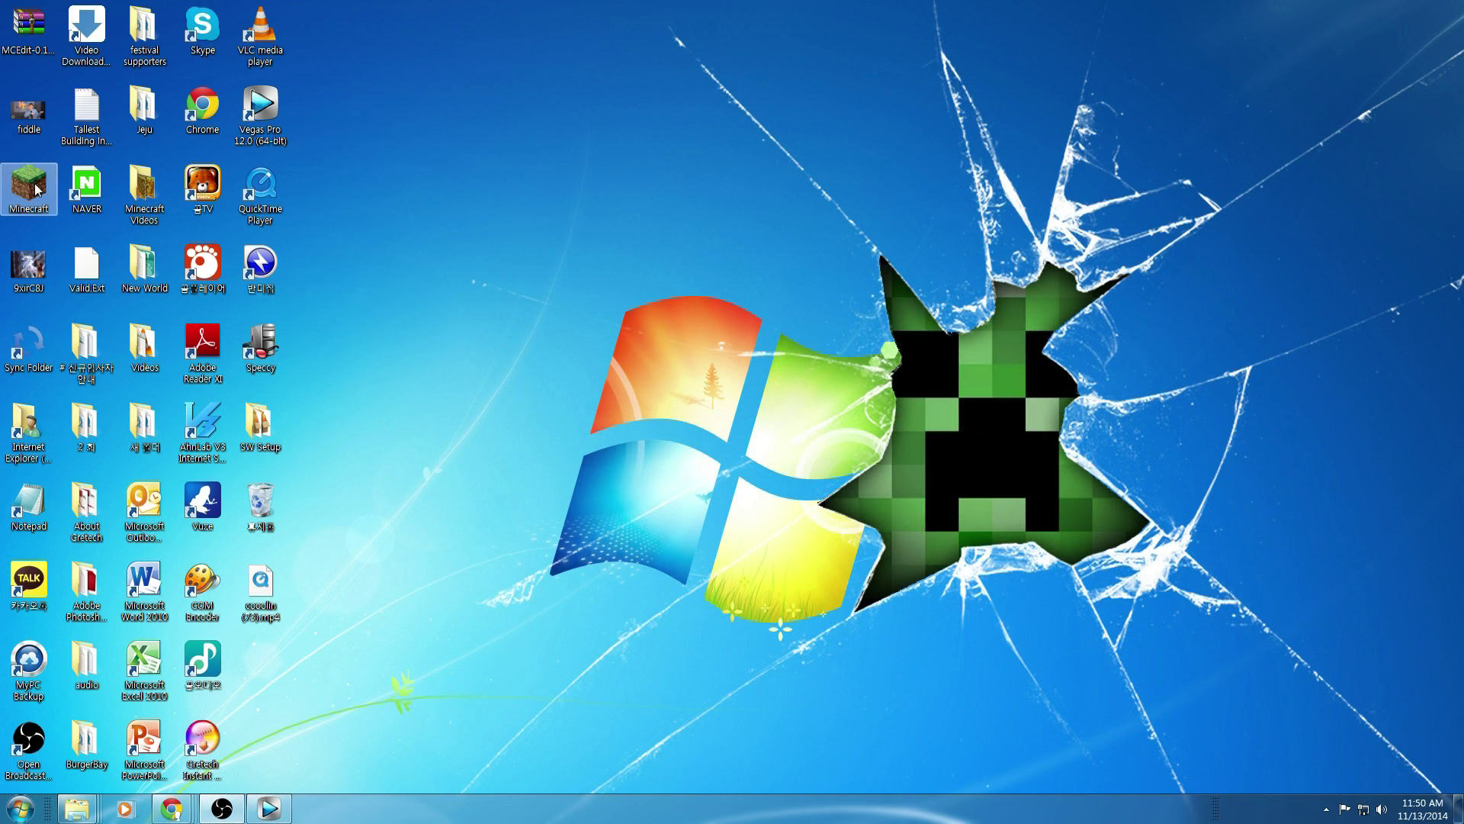
Launch Minecraft and edit the launcher profile to use version release 1.7.10-Forge10.13.1.1222, saving the profile
{"action": "double_click", "coordinate": [27, 191]}
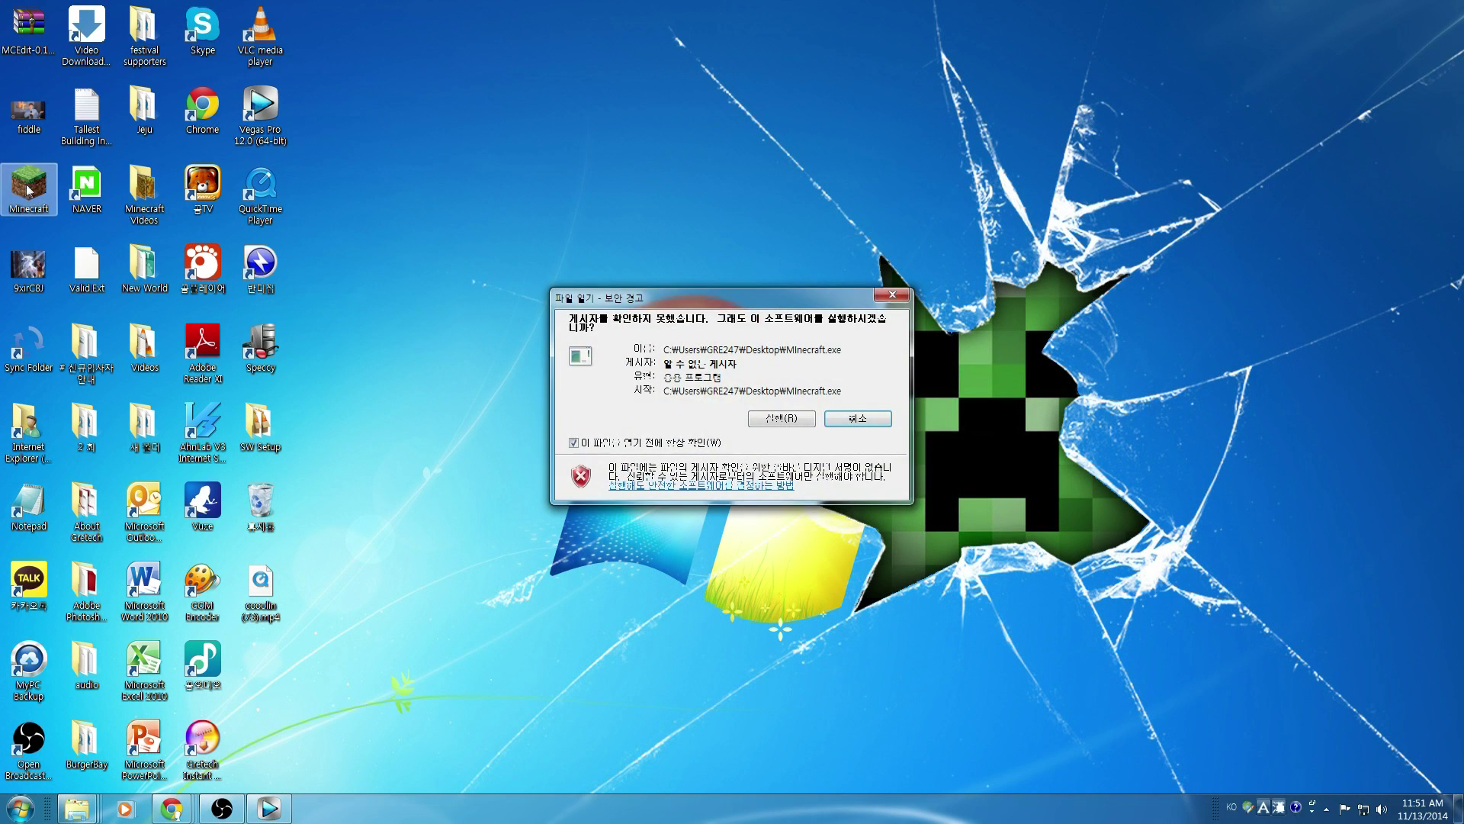
{"action": "left_click", "coordinate": [789, 425]}
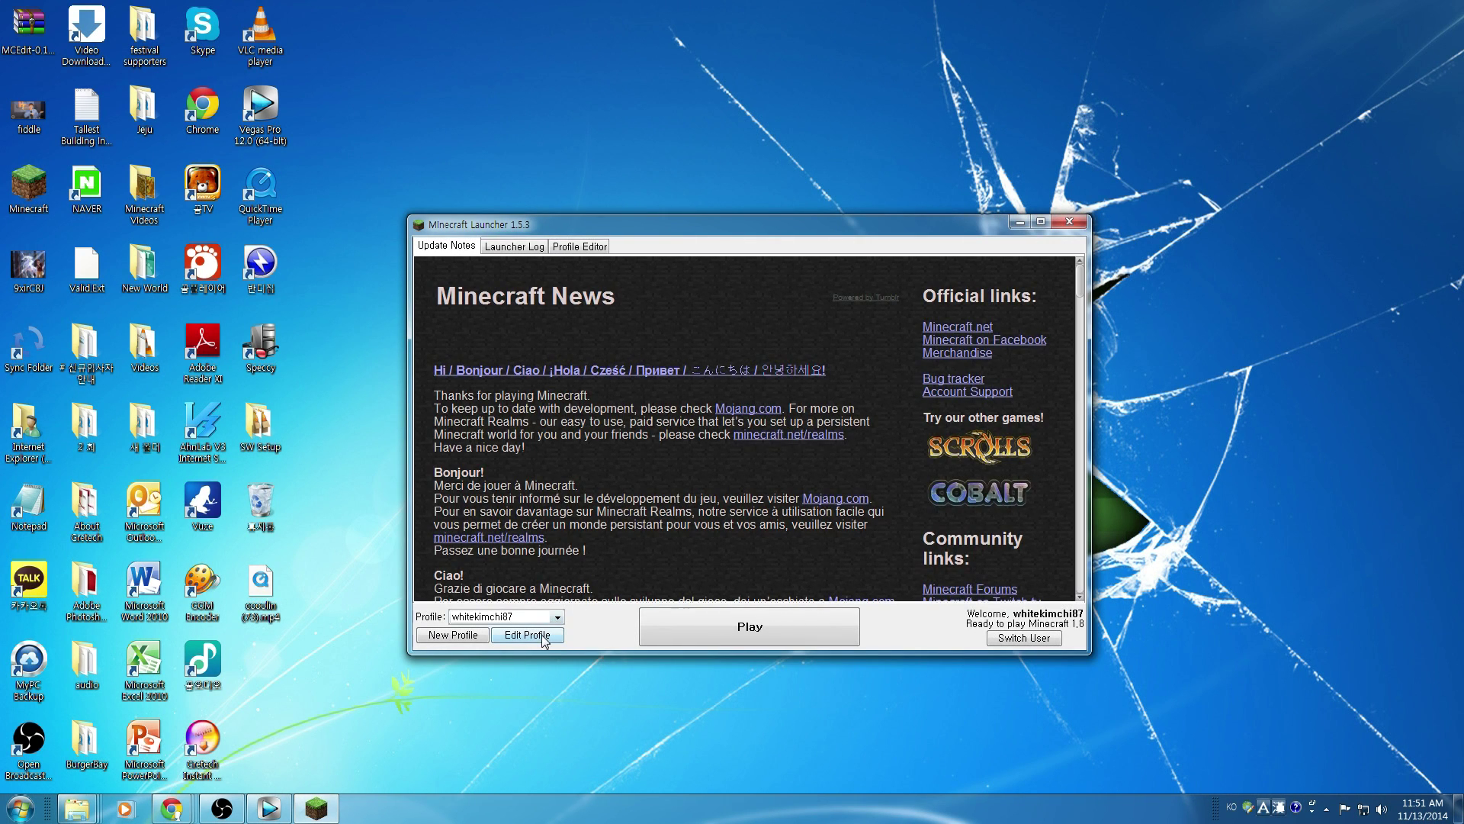
{"action": "left_click", "coordinate": [544, 637]}
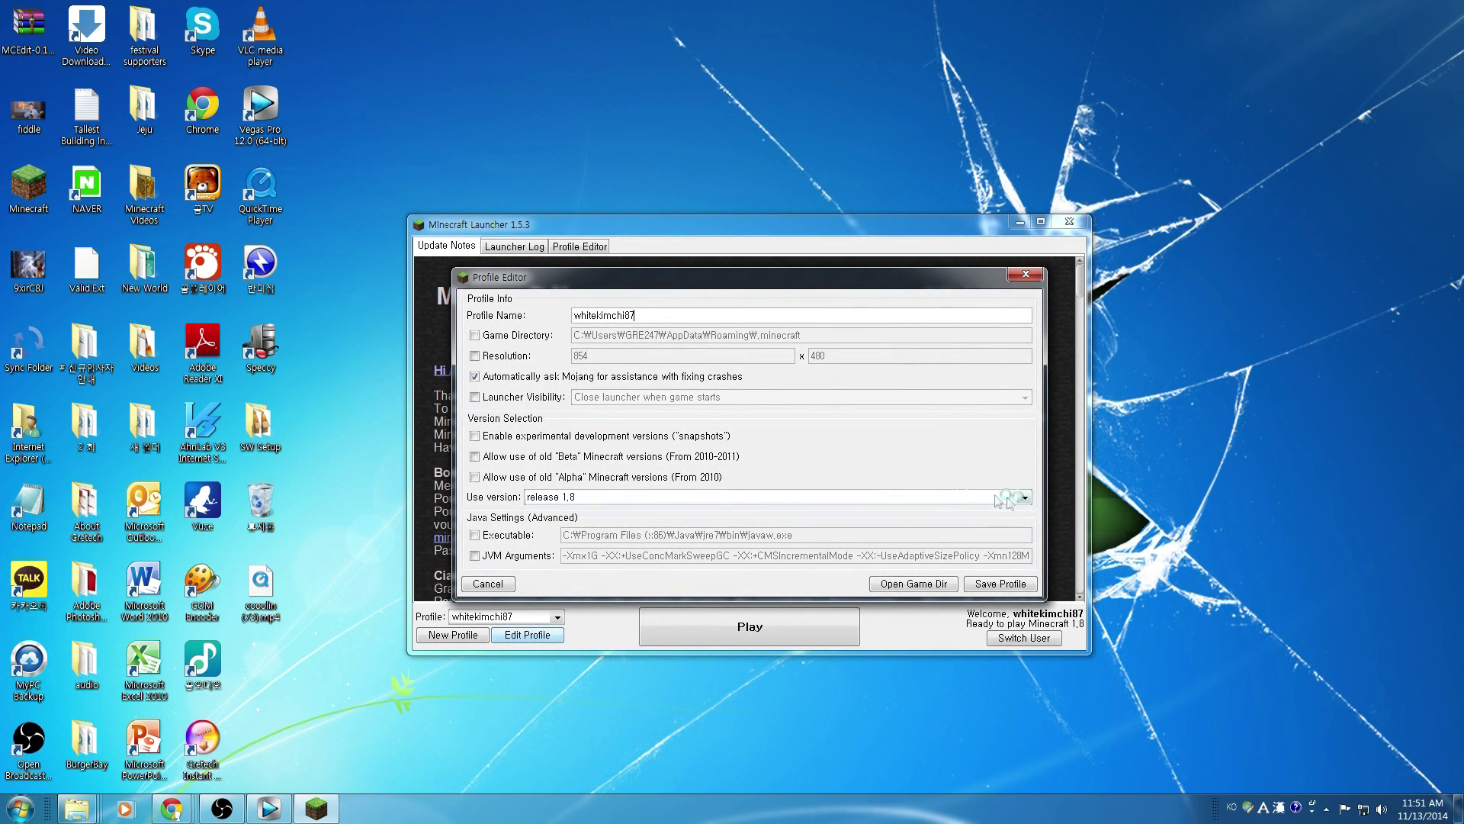
{"action": "left_click", "coordinate": [1024, 497]}
{"action": "scroll", "coordinate": [977, 562], "scroll_direction": "down", "scroll_amount": 3}
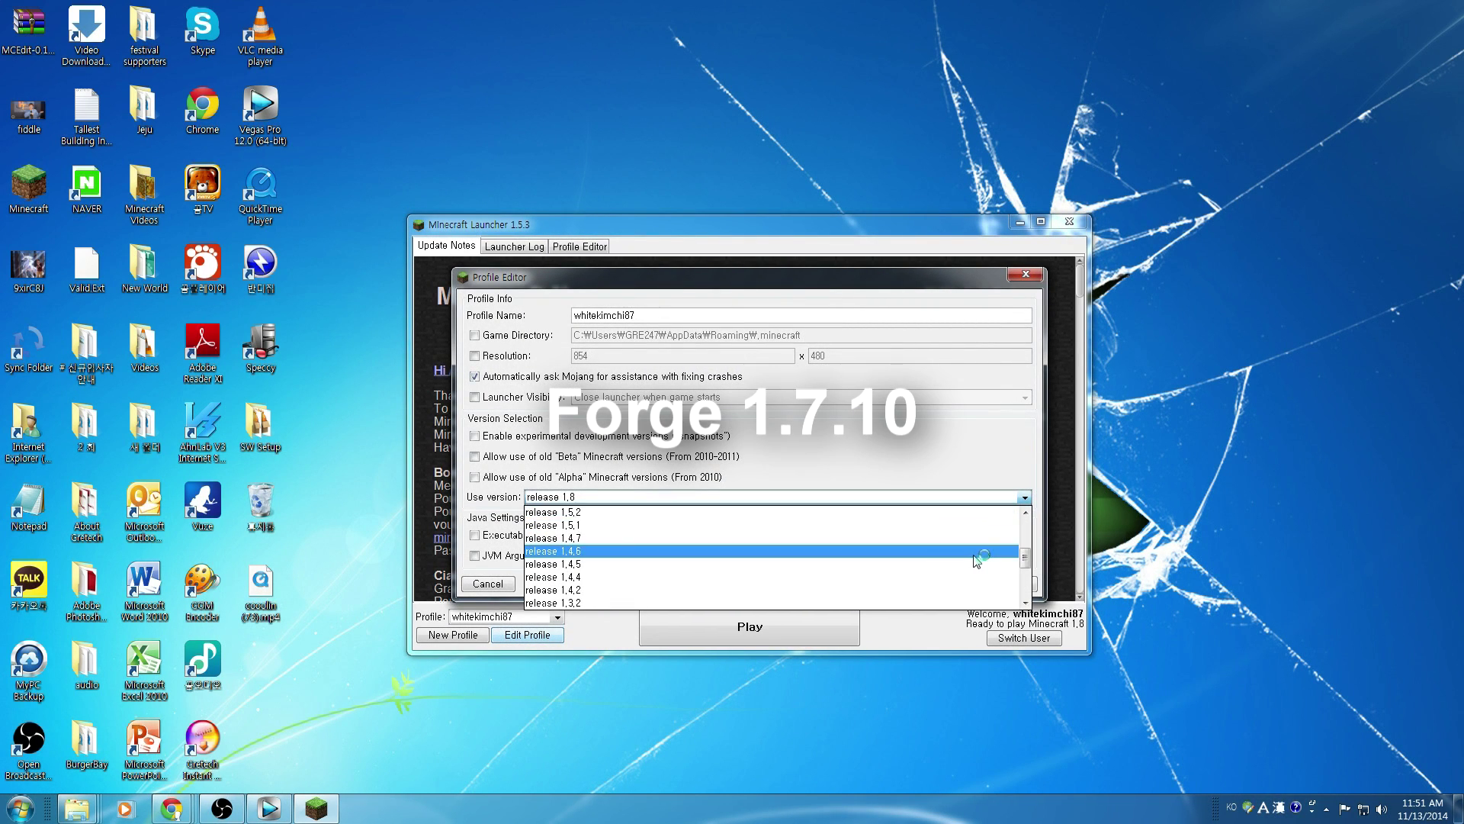
{"action": "scroll", "coordinate": [977, 562], "scroll_direction": "down", "scroll_amount": 3}
{"action": "left_click", "coordinate": [896, 598]}
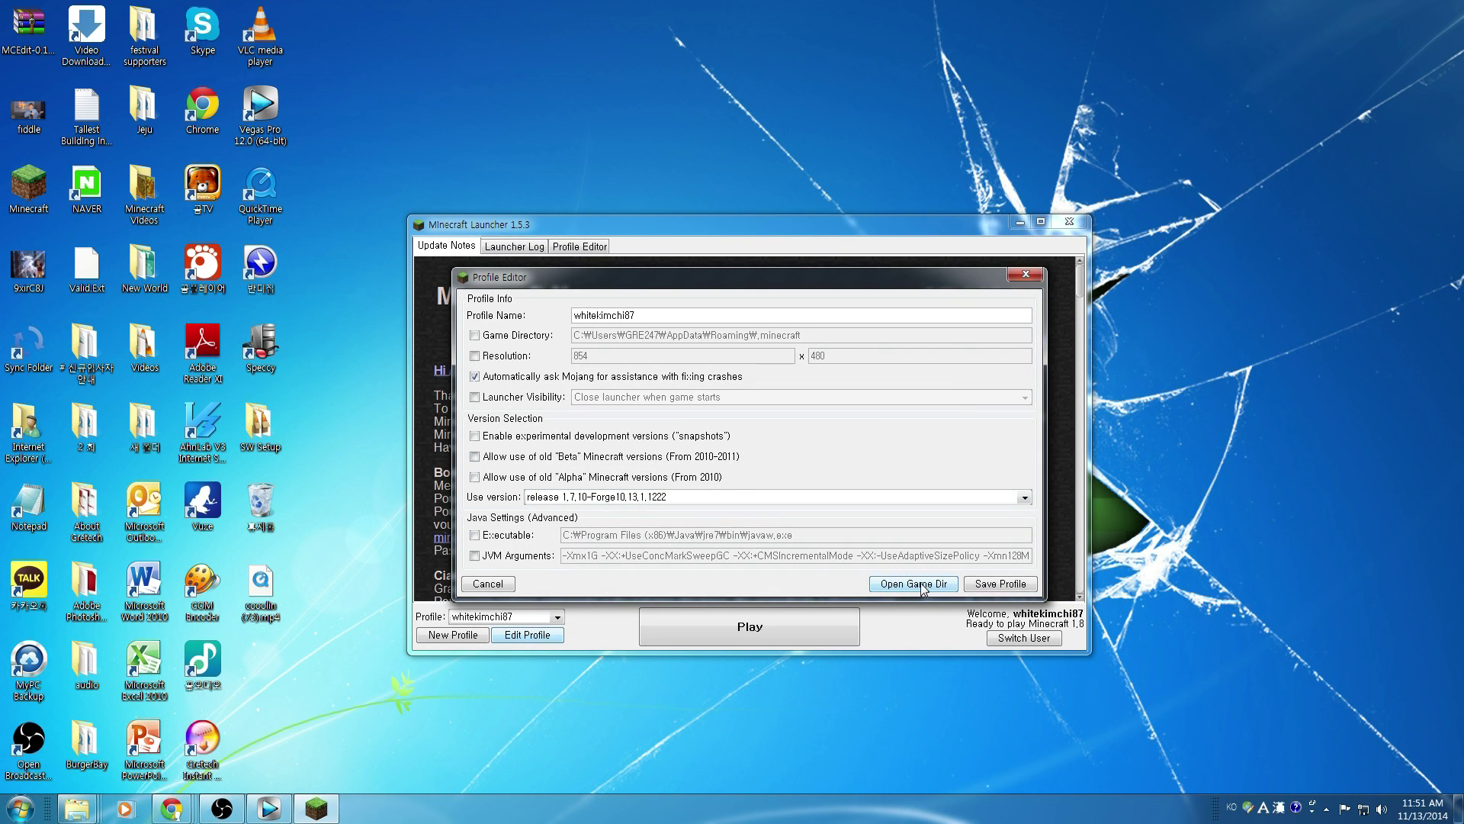
{"action": "left_click", "coordinate": [1001, 584]}
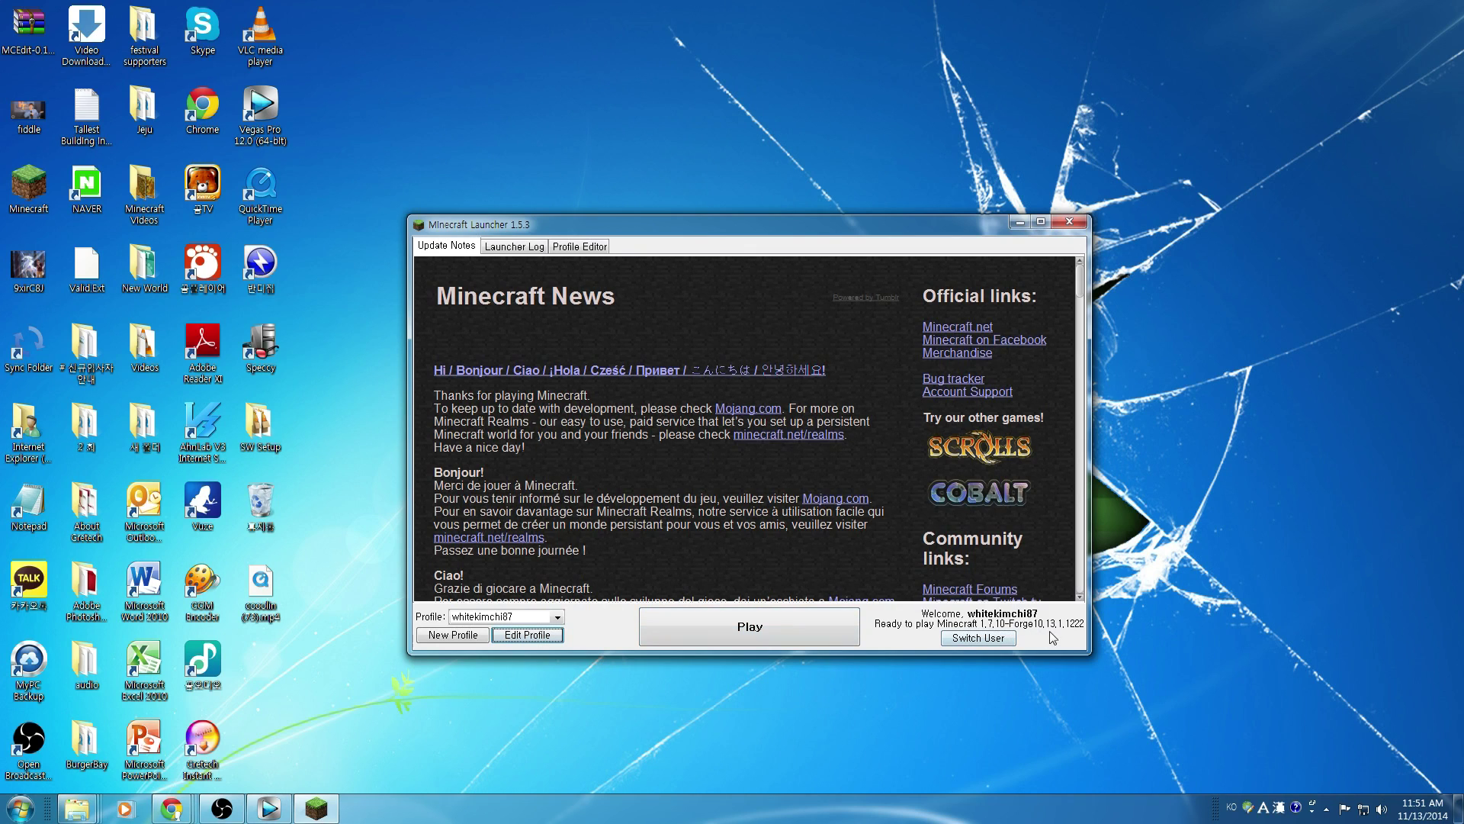
Start the game with the Forge profile and check the list of loaded mods for TooManyItems
{"action": "left_click", "coordinate": [785, 634]}
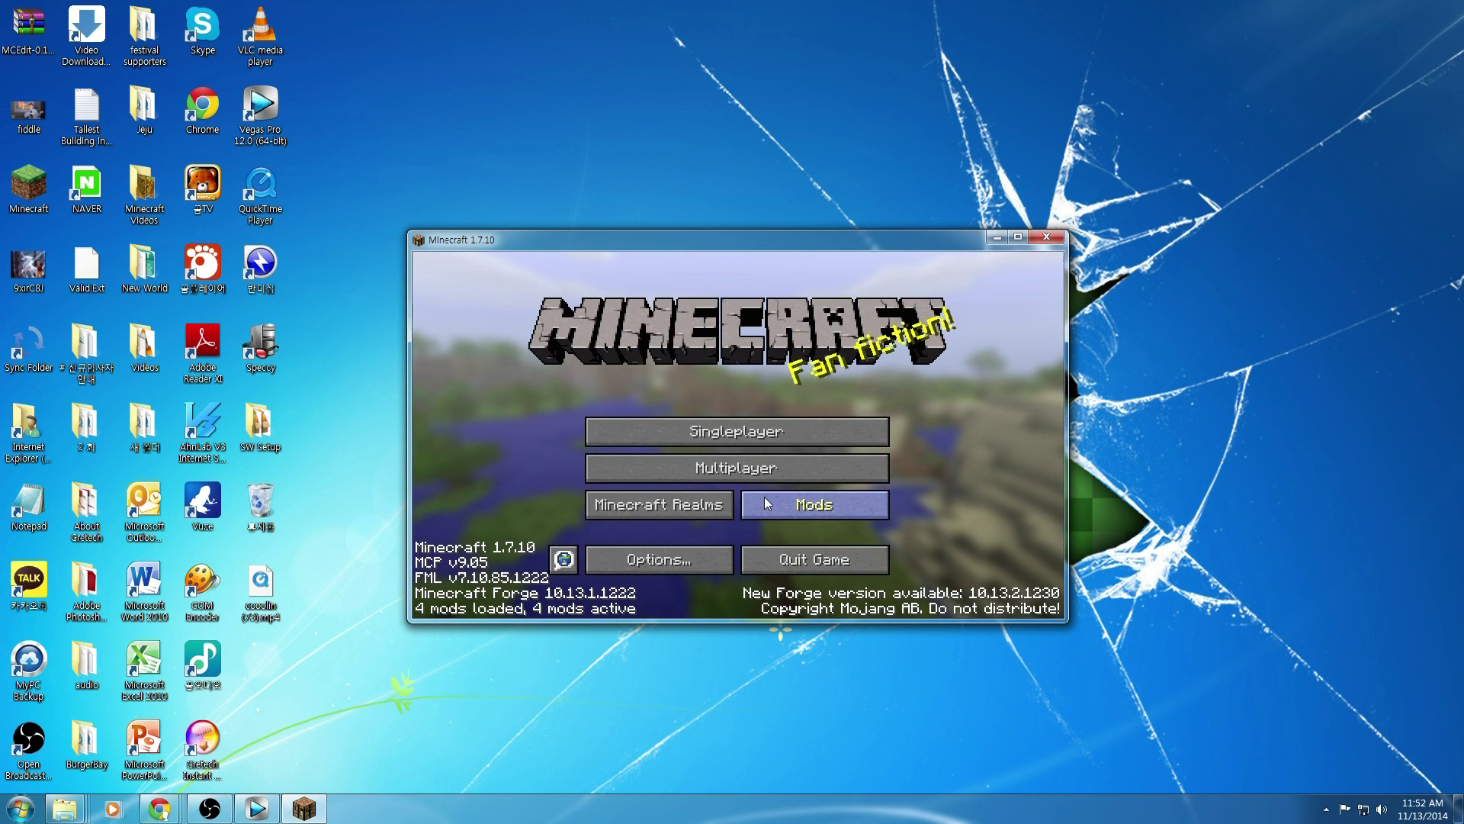
{"action": "left_click", "coordinate": [765, 498]}
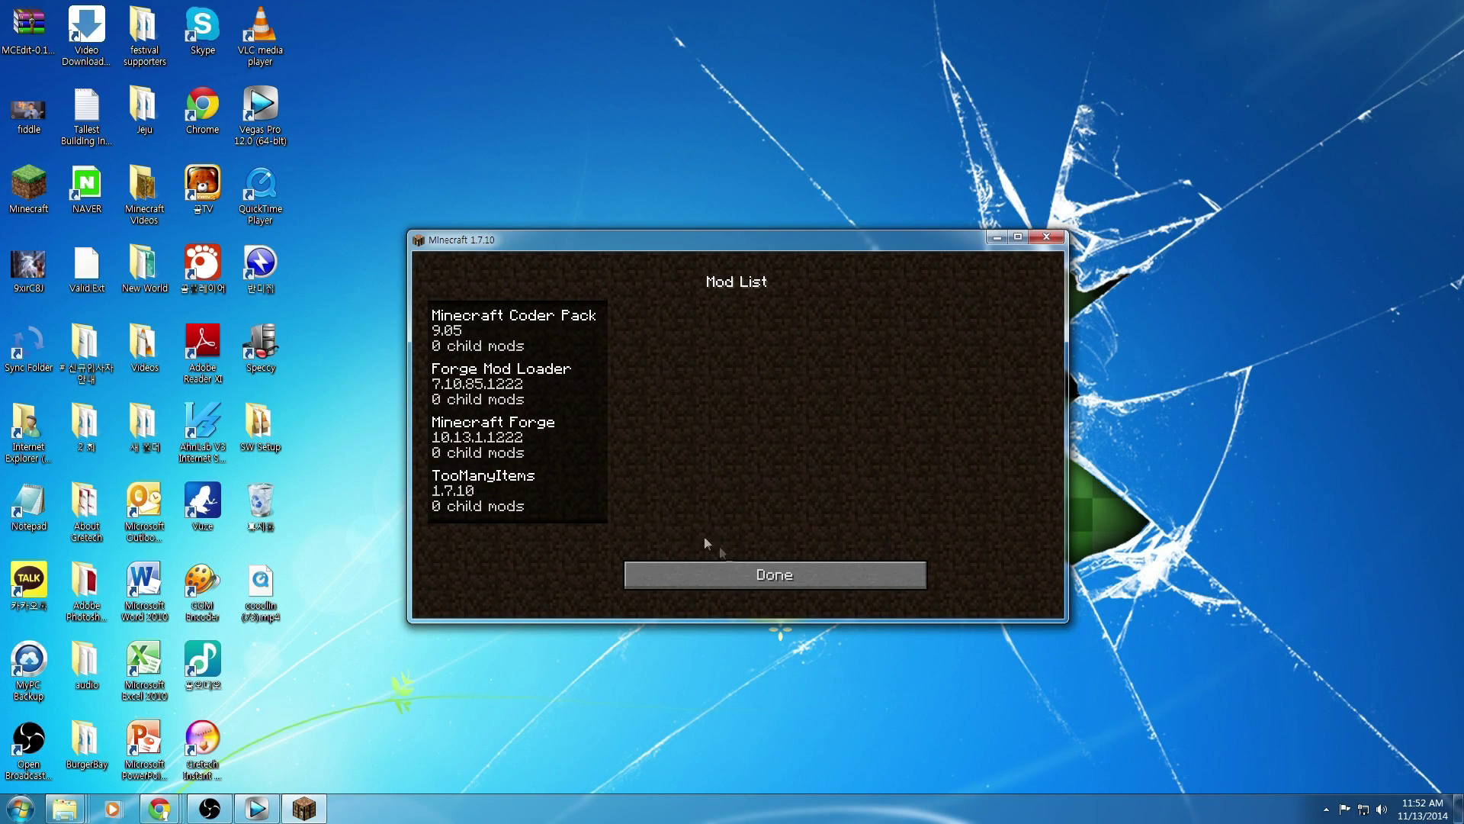
{"action": "left_click", "coordinate": [710, 573]}
Load the singleplayer world GOMerica and open the inventory
{"action": "left_click", "coordinate": [732, 434]}
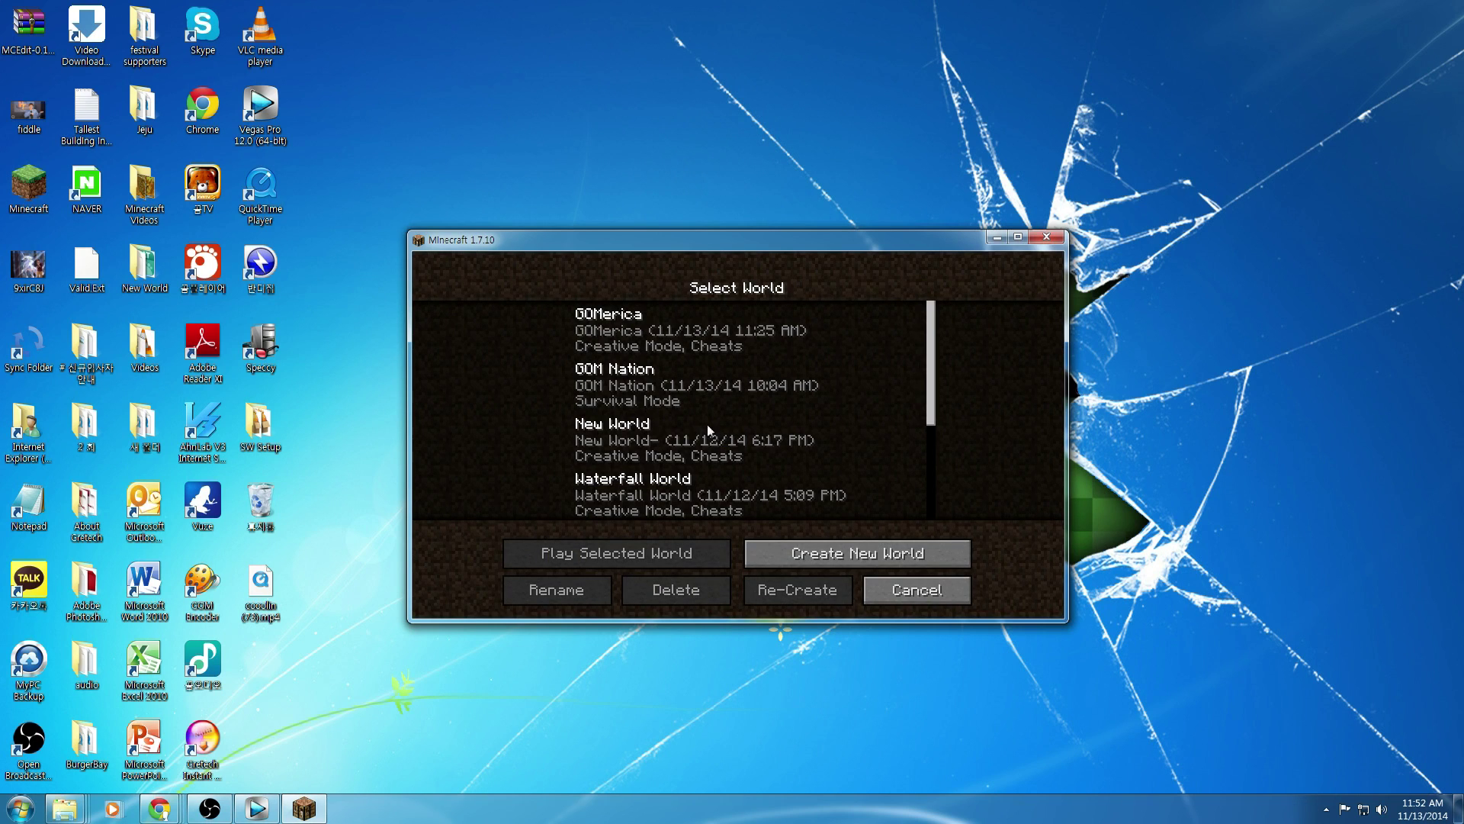
{"action": "double_click", "coordinate": [632, 341]}
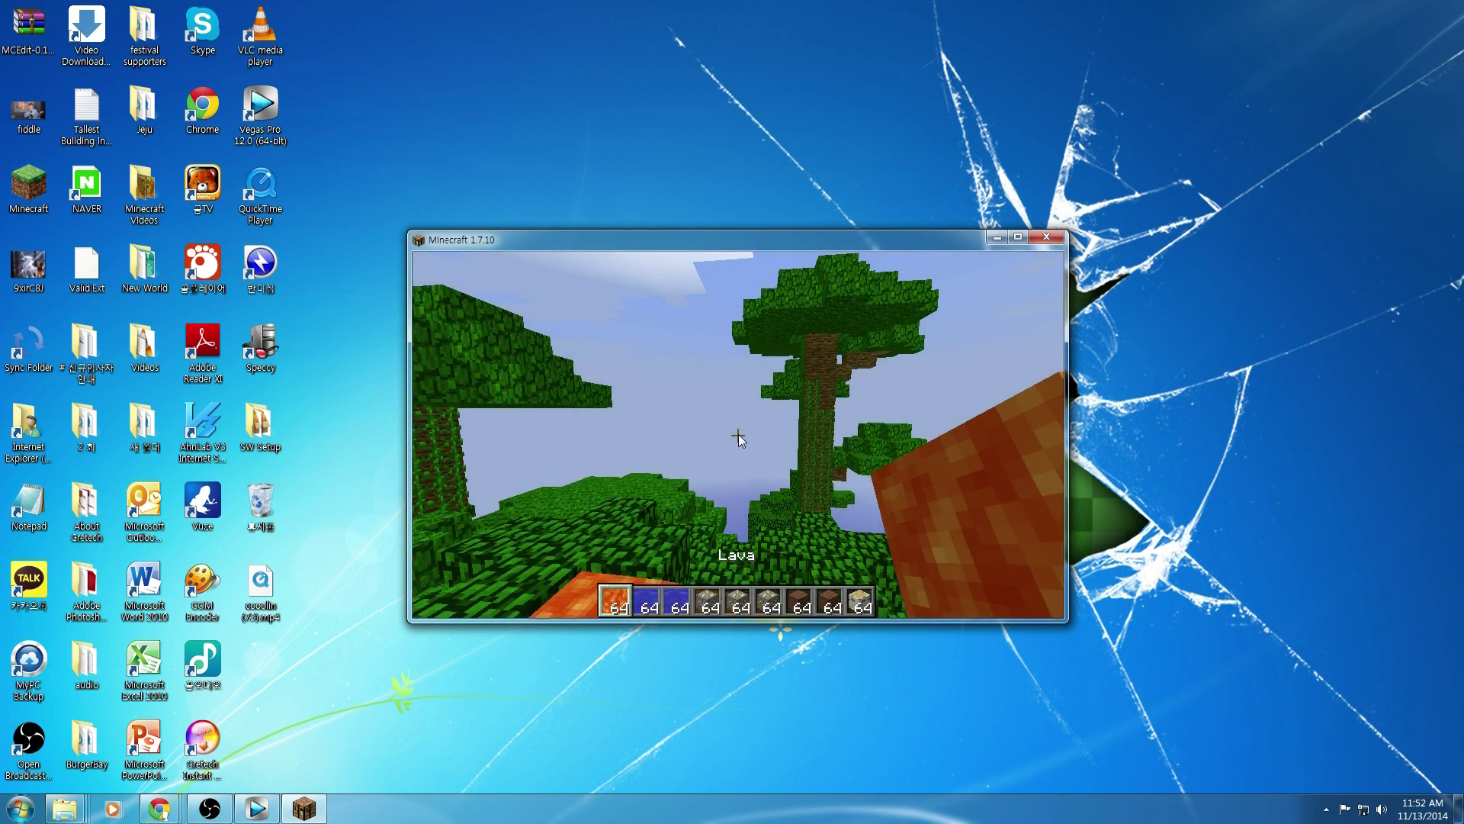
{"action": "key", "text": "e"}
Page through the TooManyItems item list beside the inventory up to its last page
{"action": "left_click", "coordinate": [1047, 291]}
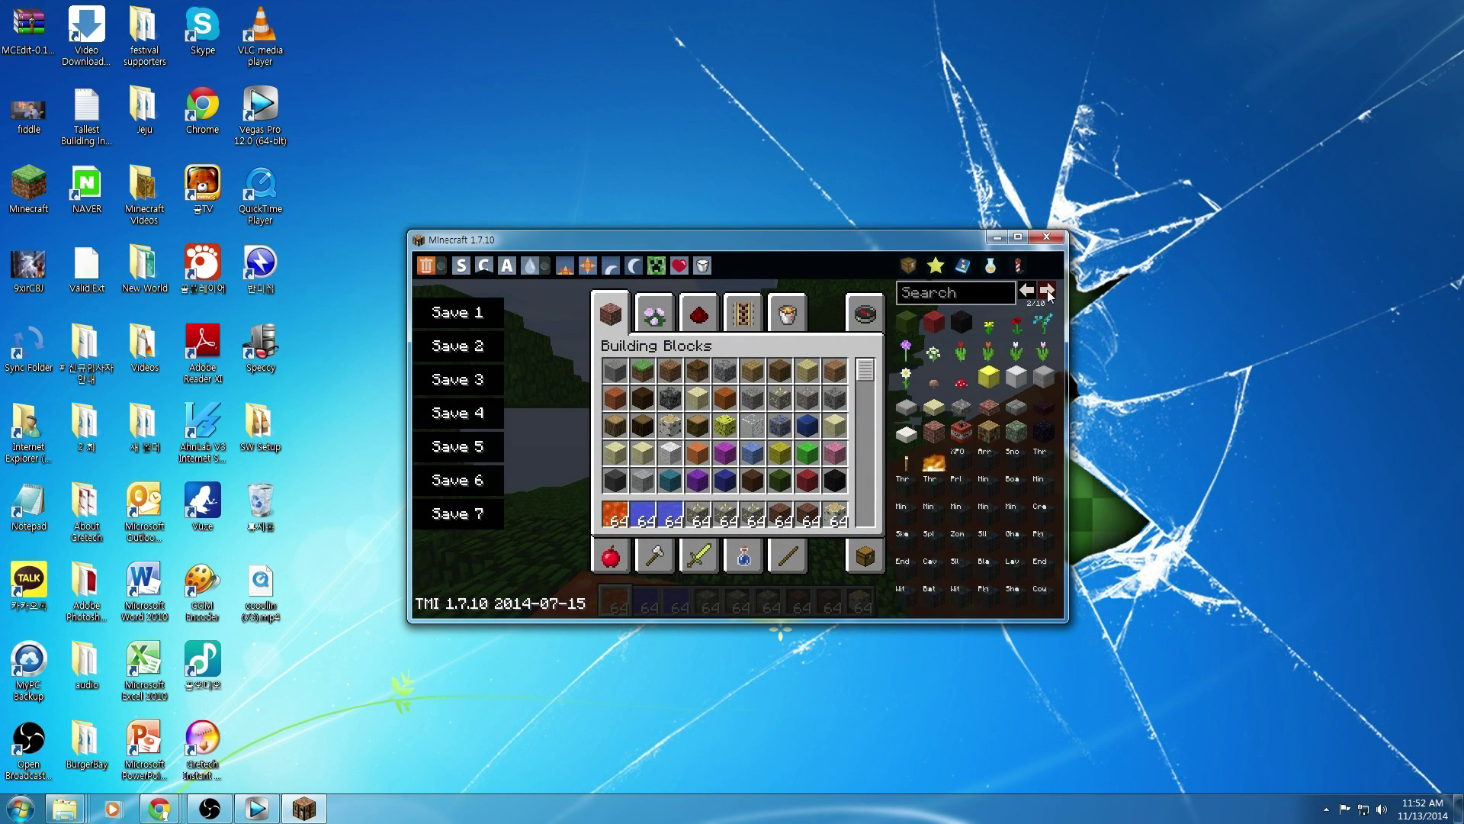
{"action": "left_click", "coordinate": [1047, 290]}
{"action": "left_click", "coordinate": [1047, 291]}
{"action": "left_click", "coordinate": [1047, 291]}
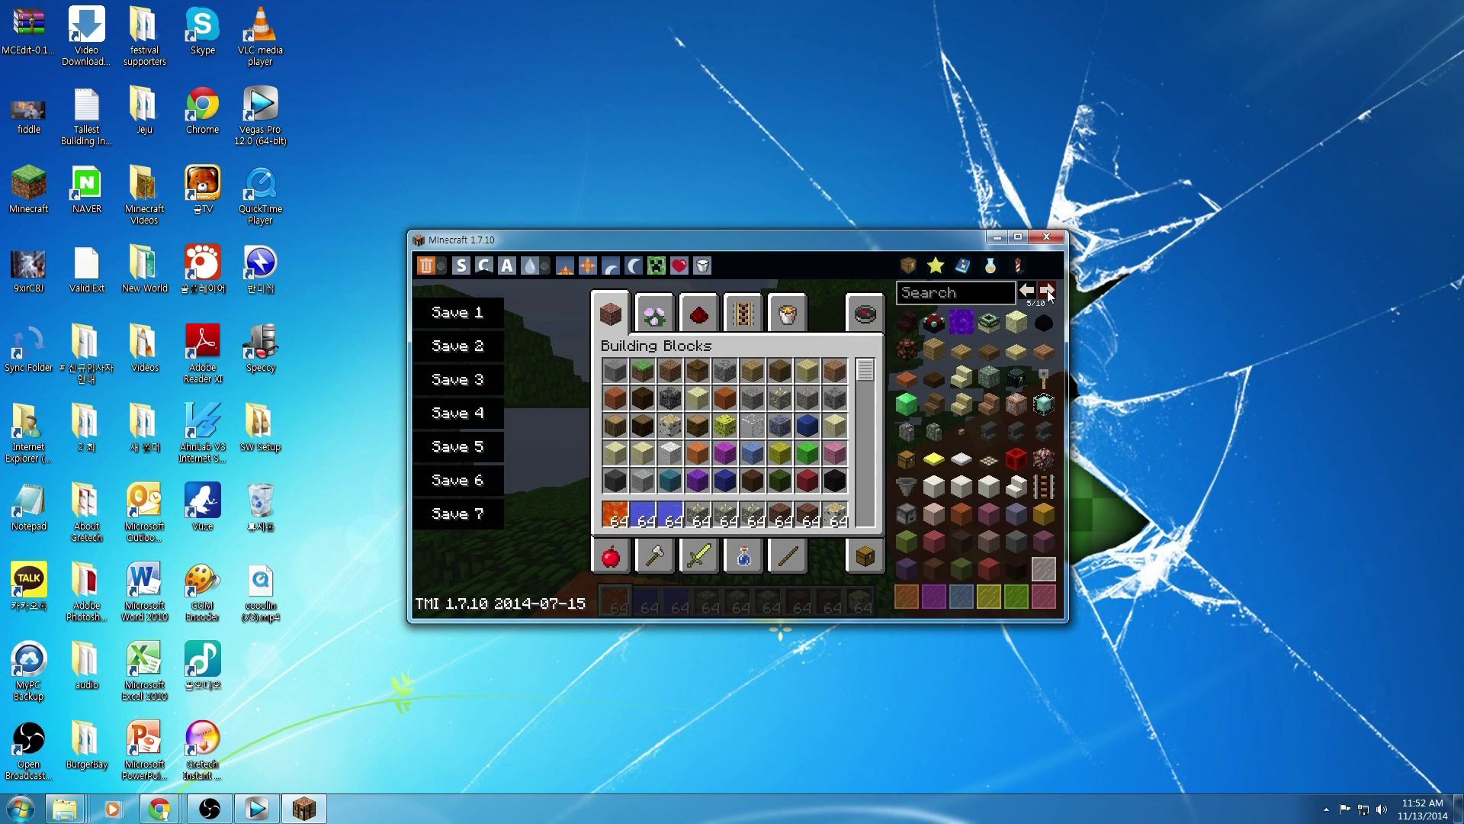
{"action": "left_click", "coordinate": [1047, 291]}
{"action": "left_click", "coordinate": [1047, 291]}
{"action": "left_click", "coordinate": [1048, 290]}
{"action": "left_click", "coordinate": [1047, 290]}
{"action": "left_click", "coordinate": [1048, 291]}
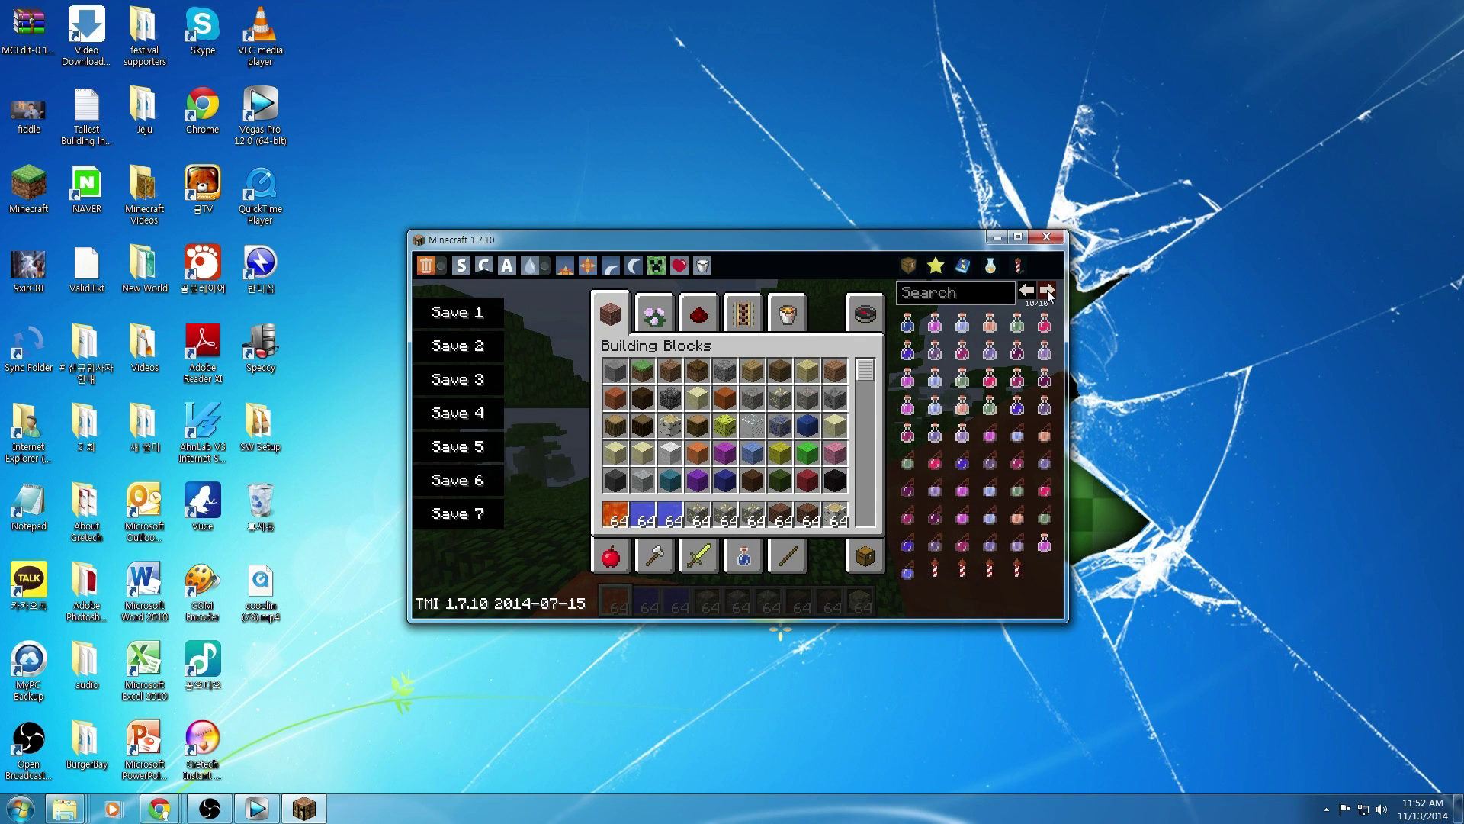
Leave the inventory, quit the world to the title screen, and close Minecraft
{"action": "key", "text": "Escape"}
{"action": "key", "text": "Escape"}
{"action": "left_click", "coordinate": [748, 520]}
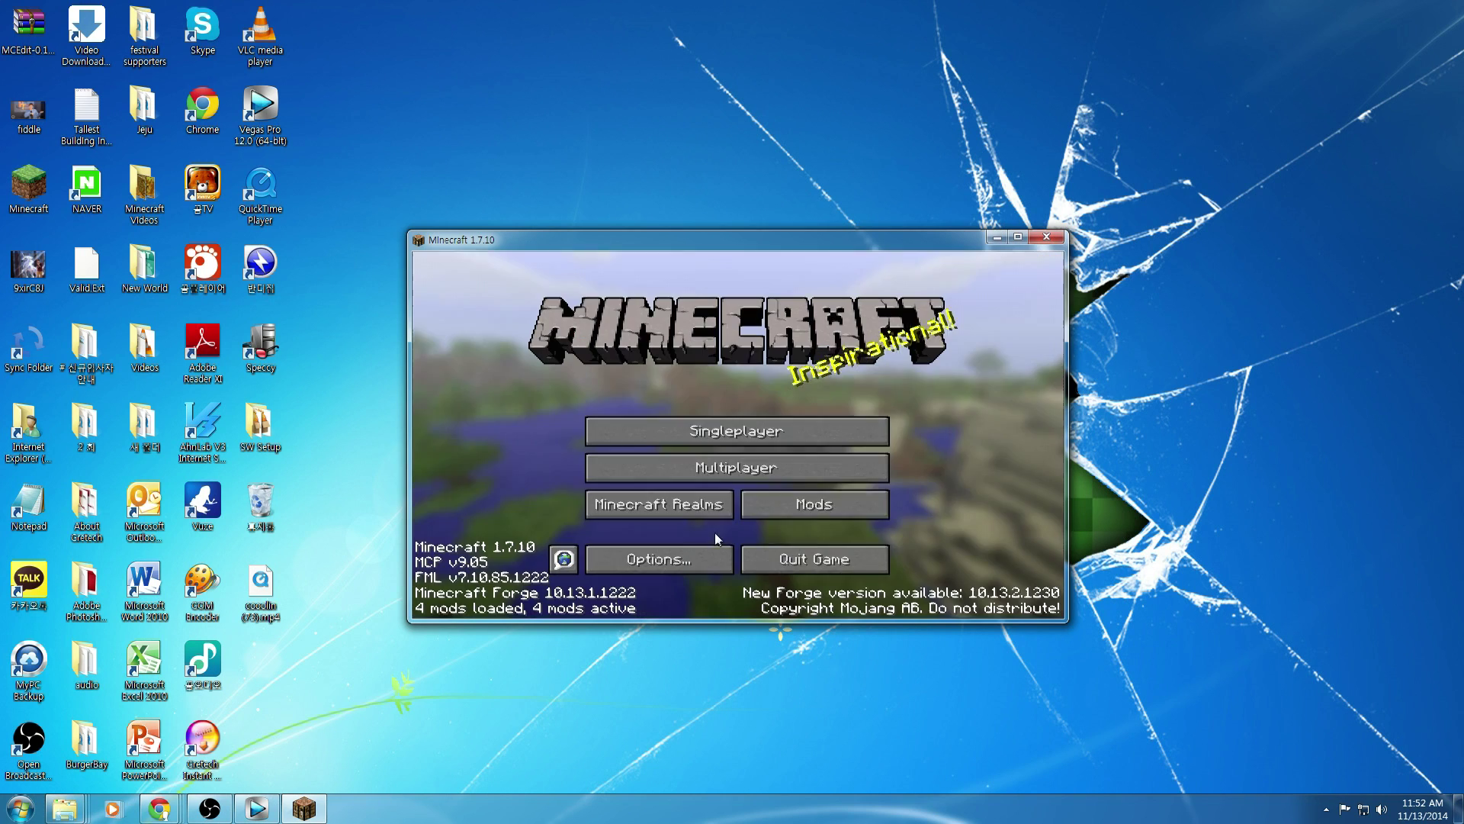
{"action": "left_click", "coordinate": [1050, 238]}
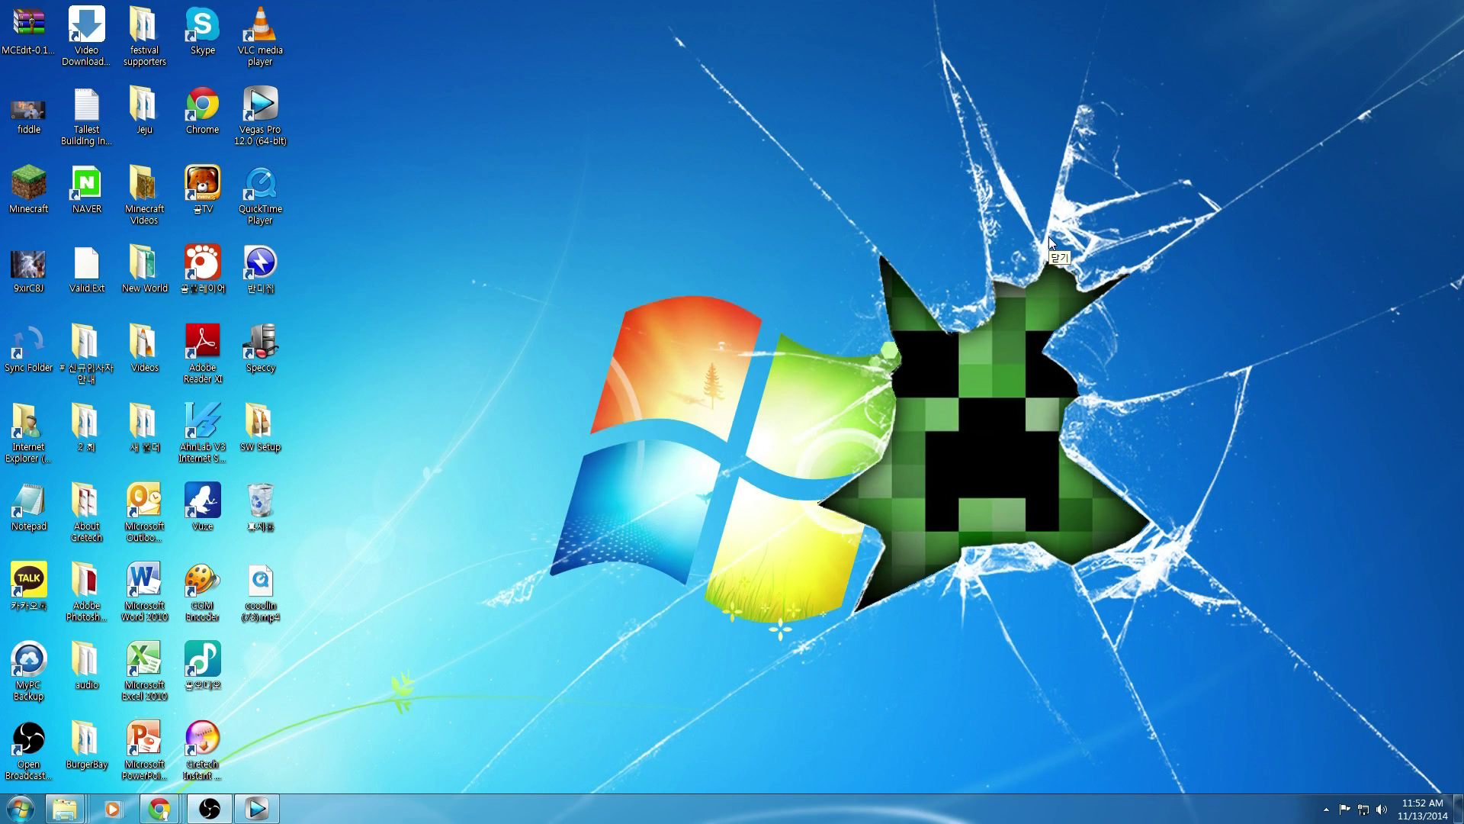